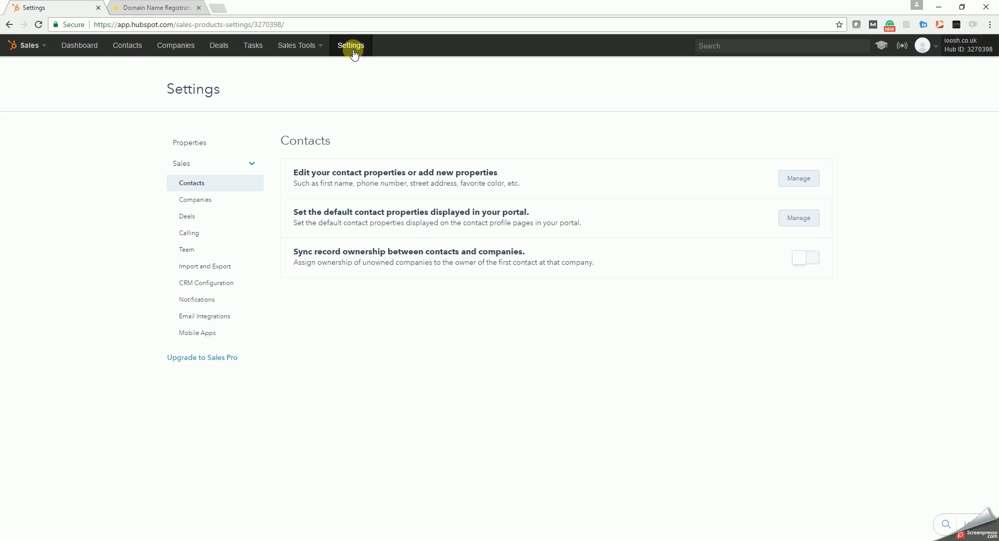
Step: Open an empty New property form from the Deals settings' deal property manager
left_click(190, 217)
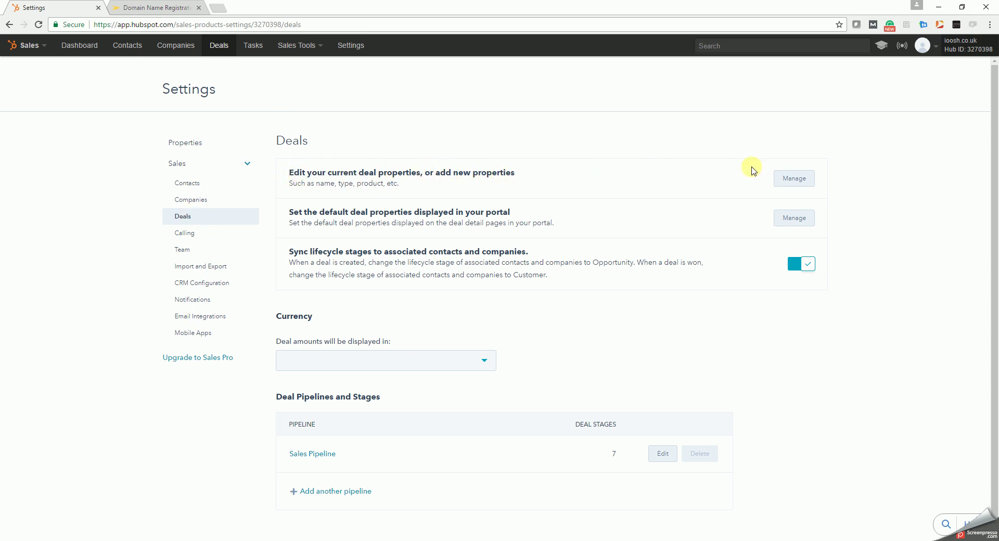
left_click(792, 179)
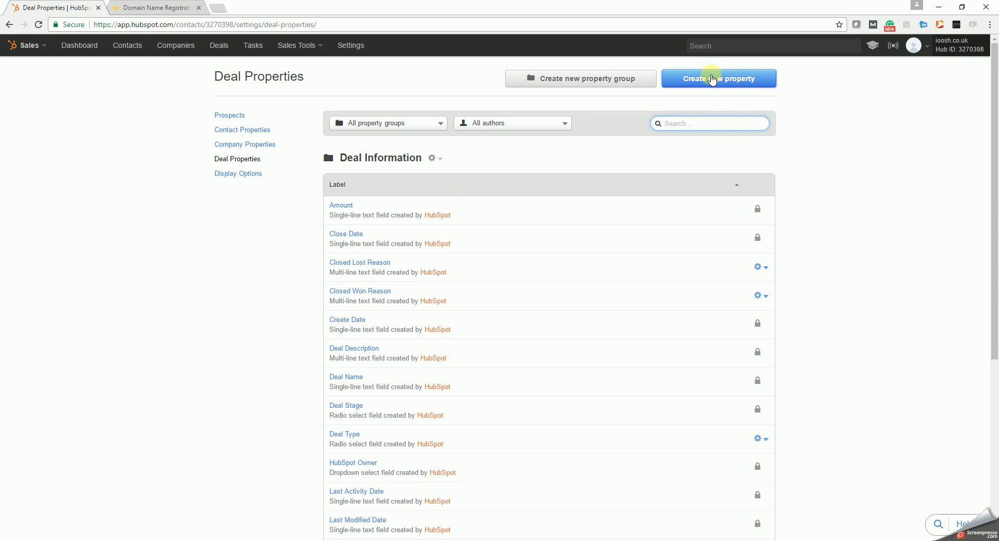
left_click(713, 79)
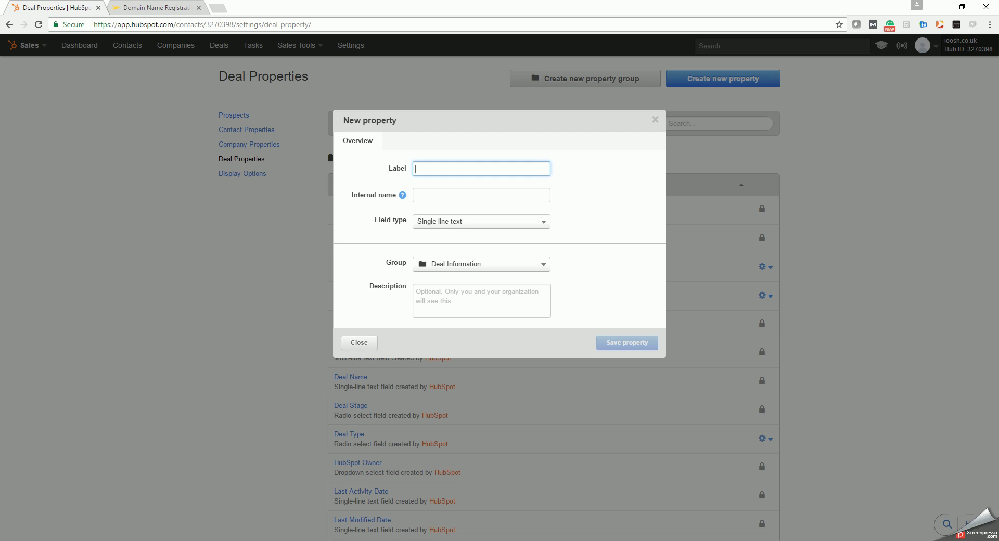
mouse_move(396, 540)
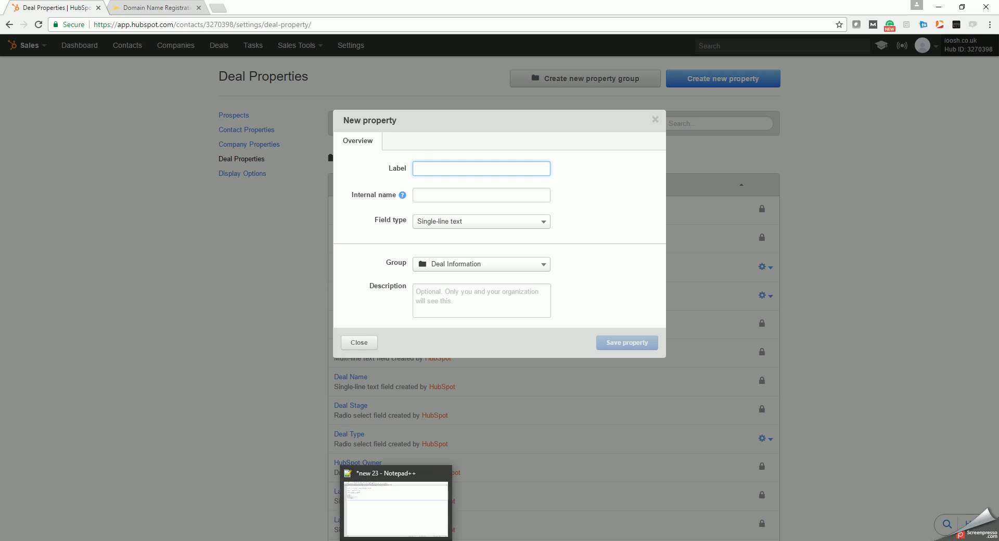
Step: Select the word 'Location' on line 9 of the Notepad++ field list
left_click(396, 540)
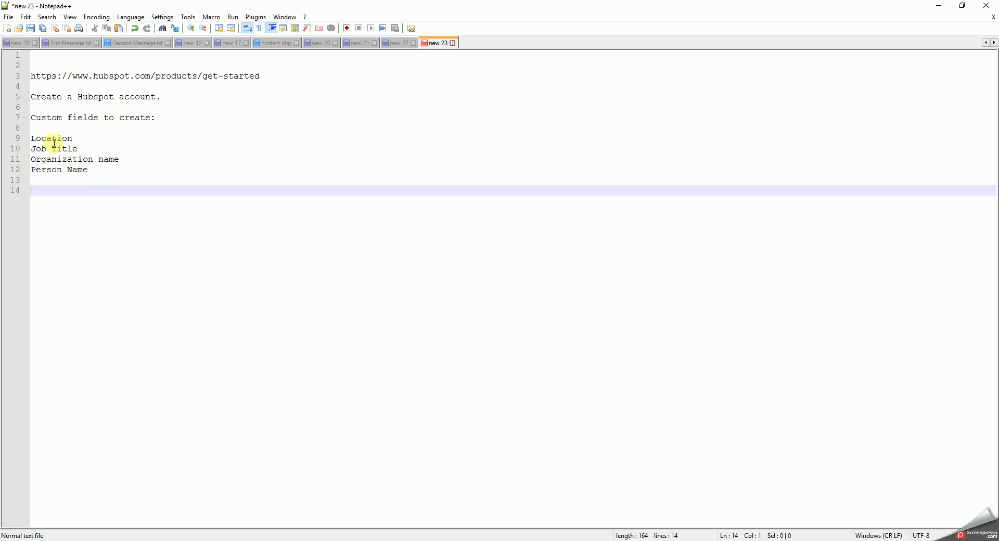
left_click_drag(32, 137, 127, 174)
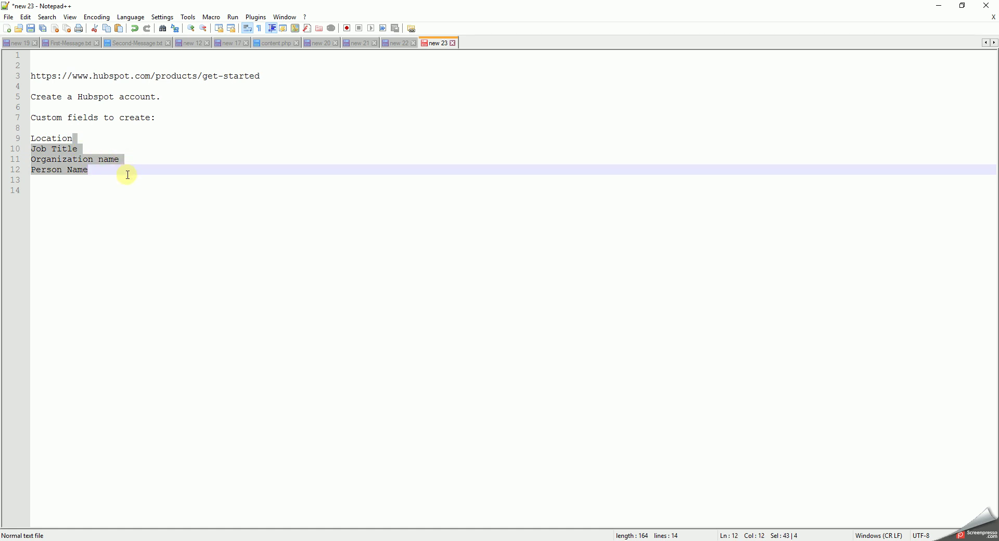
left_click(114, 179)
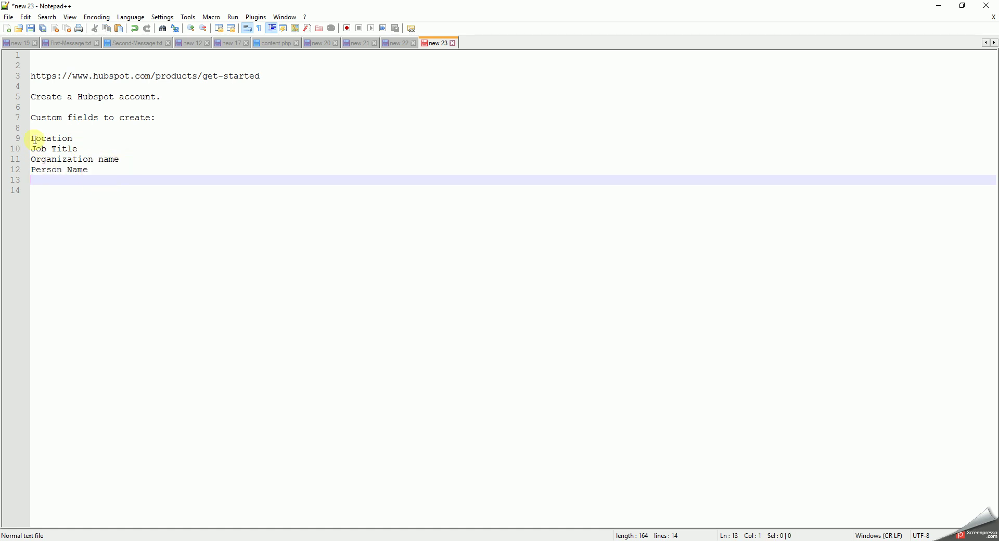
left_click_drag(33, 137, 78, 137)
key("ctrl+c")
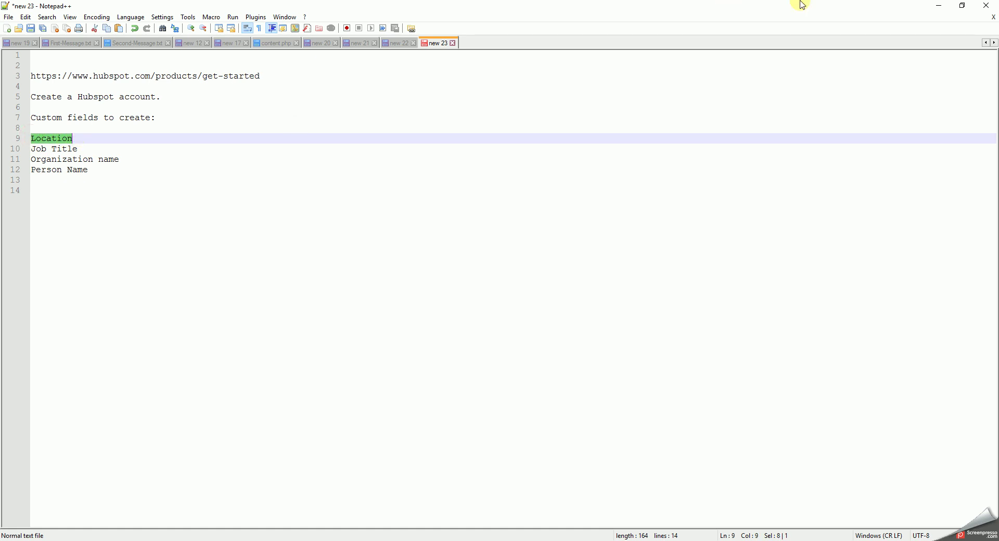
Step: Save a single-line text deal property labelled Location with lowercase internal name location
left_click(937, 8)
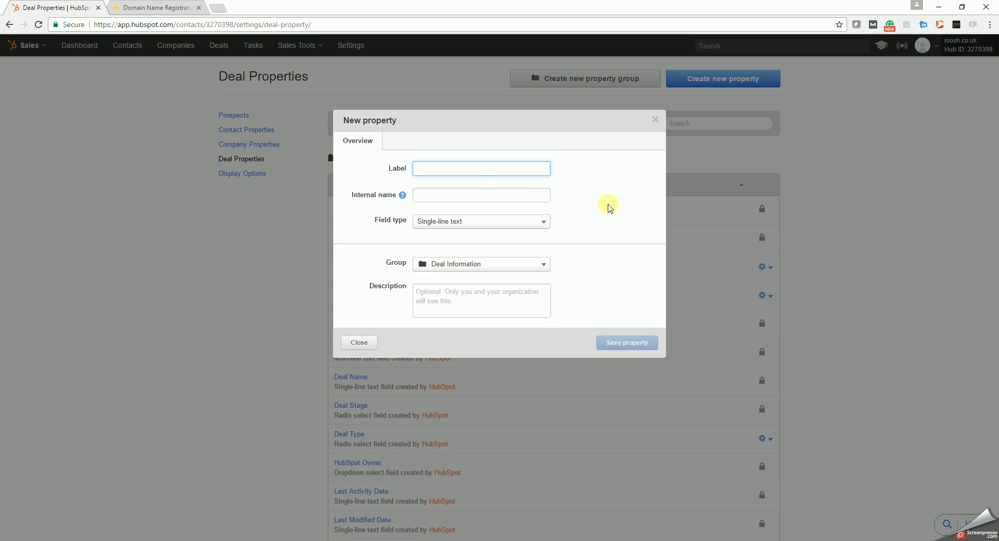
key("ctrl+v")
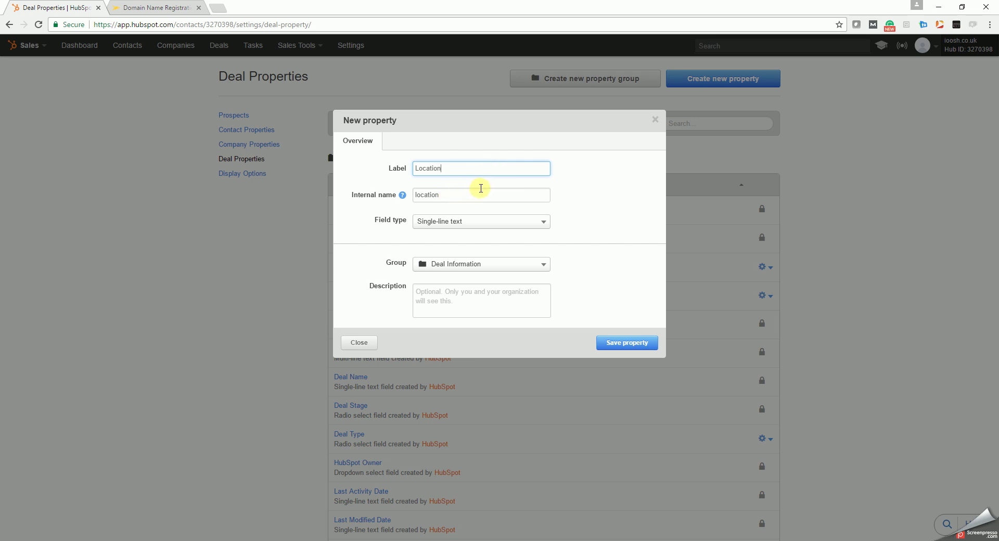
left_click(418, 195)
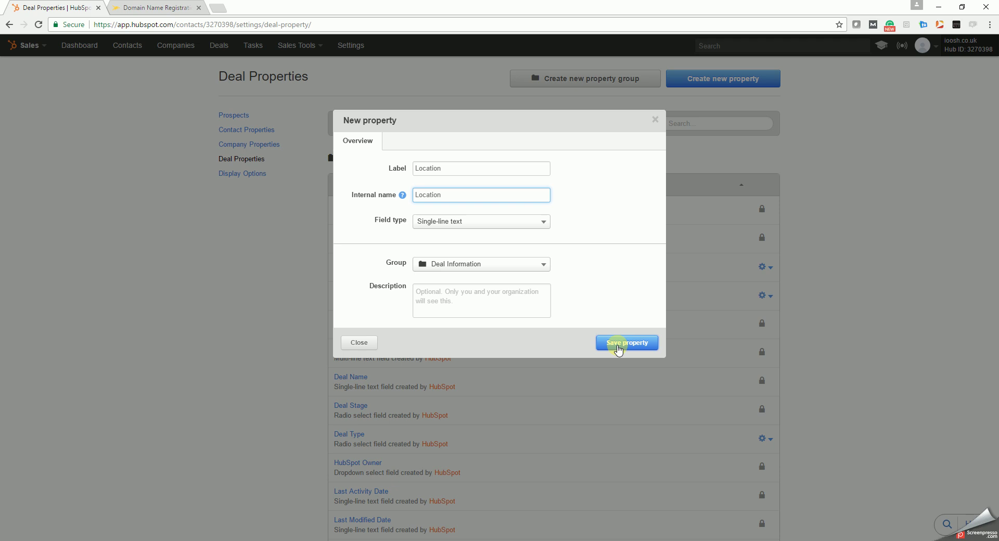
left_click(623, 344)
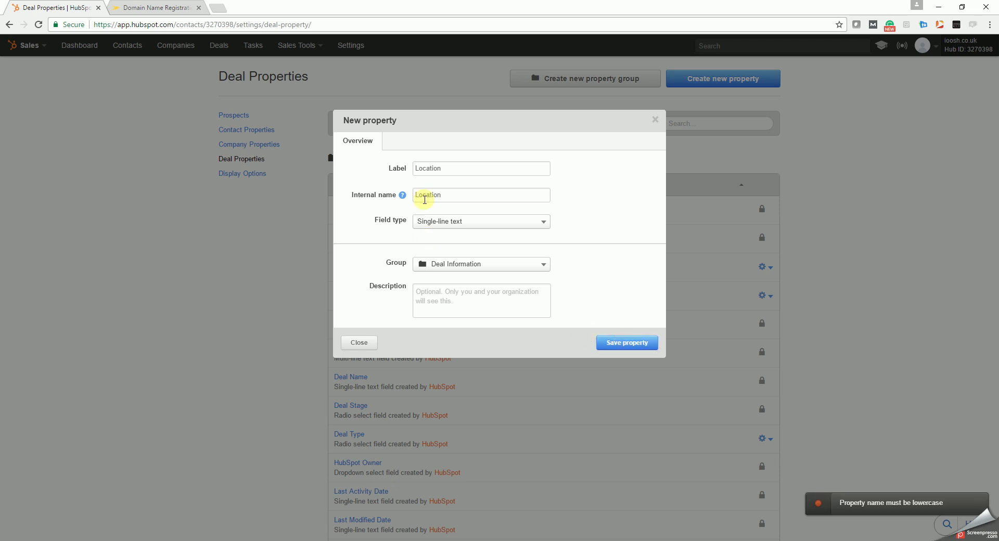
left_click(421, 193)
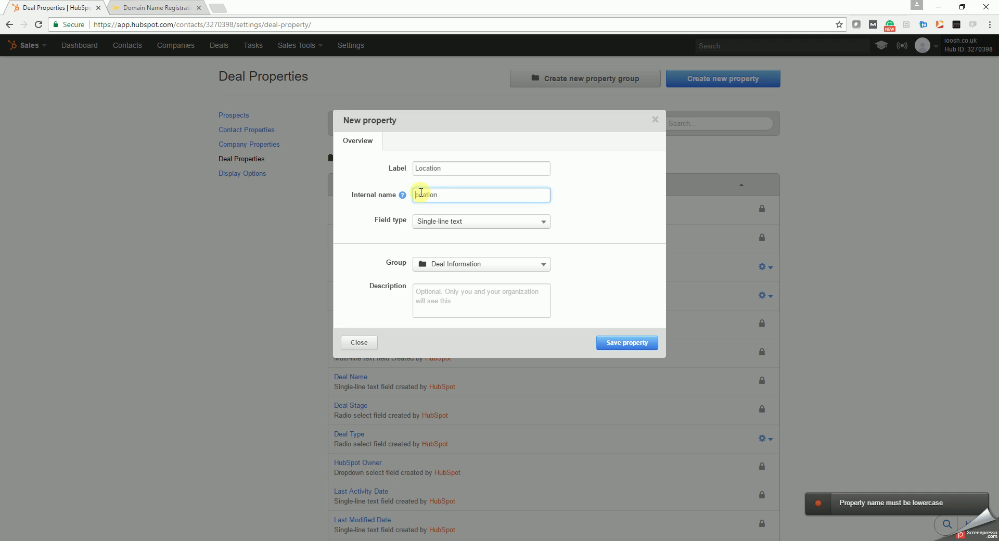
key("BackSpace")
type("l")
left_click(632, 343)
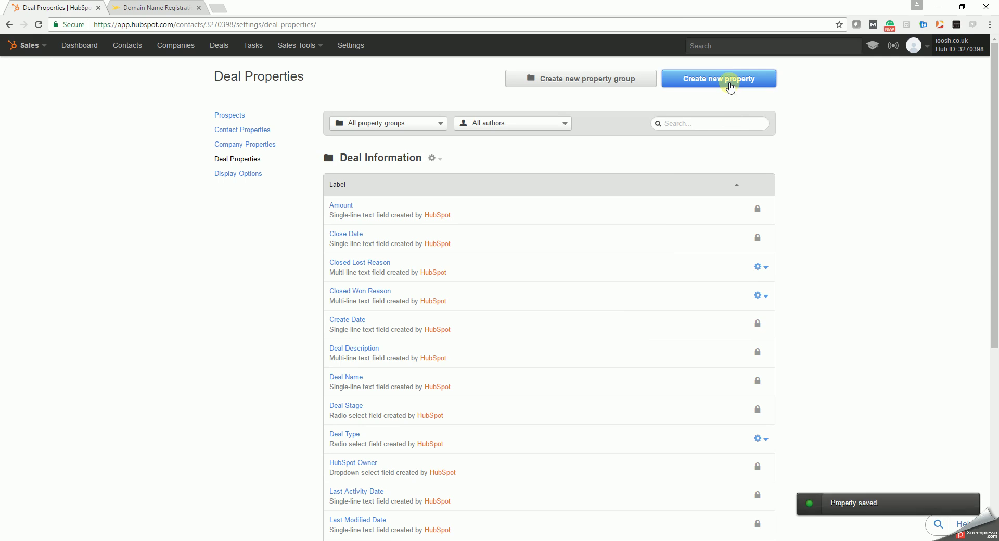
Step: Add a Job Title deal property (internal name job_title) copied from the Notepad++ list
left_click(729, 84)
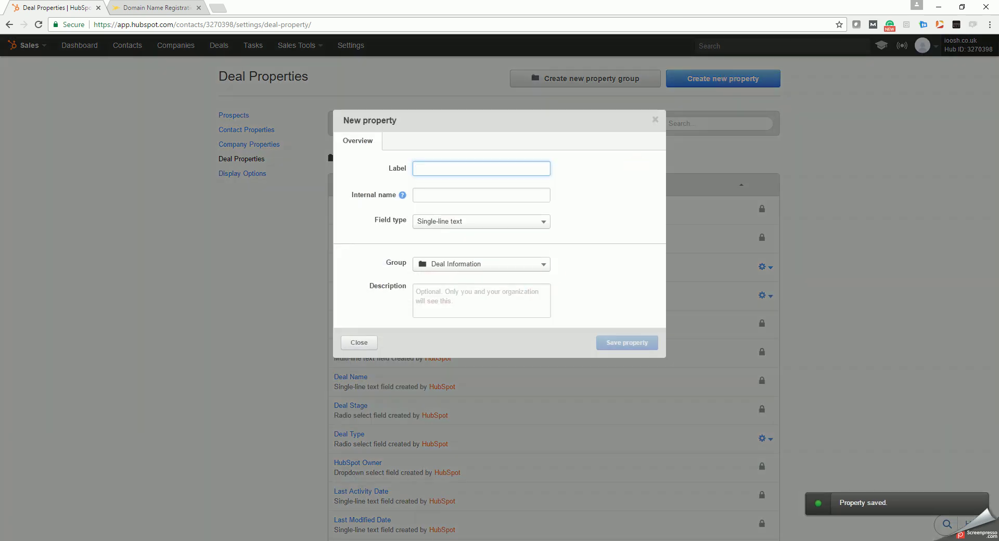
key("alt+Tab")
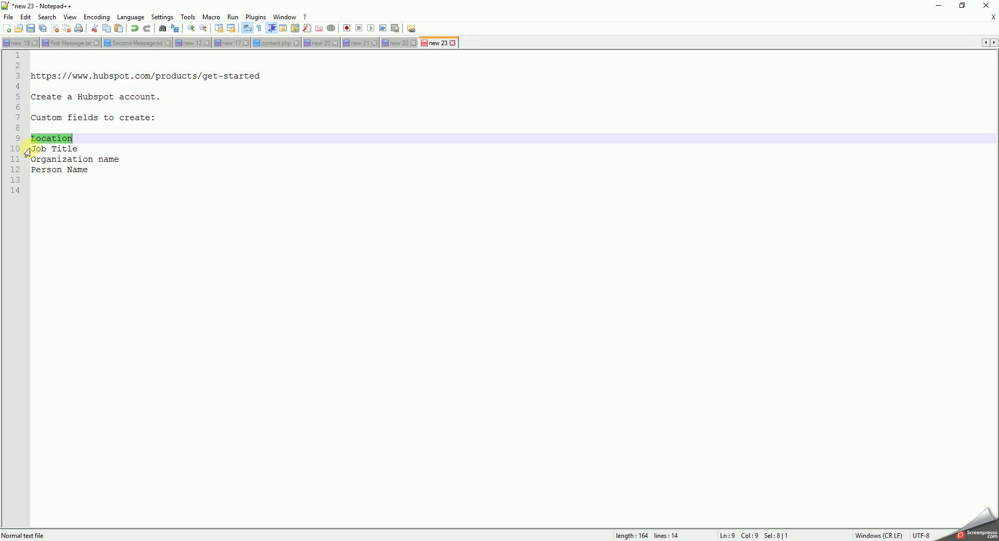
left_click_drag(31, 149, 80, 149)
key("ctrl+c")
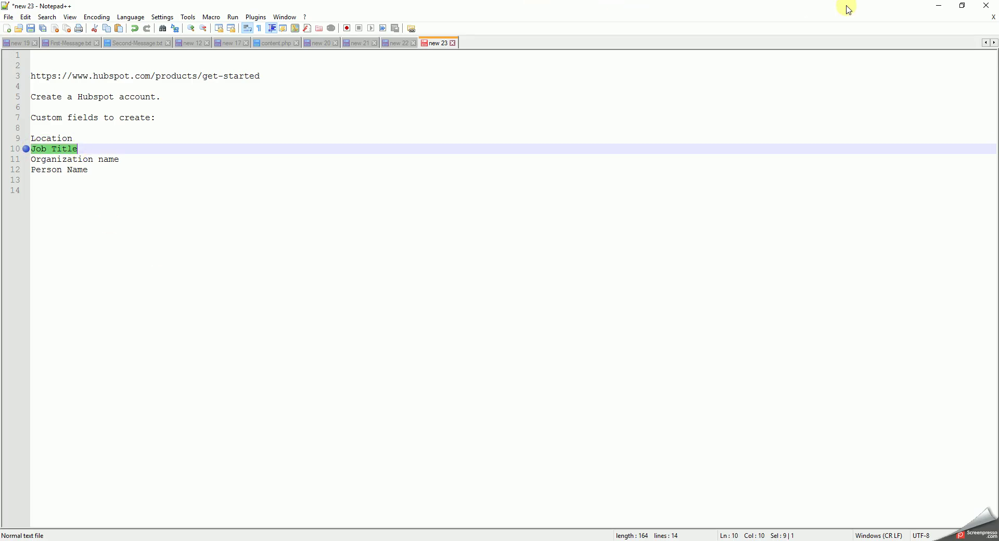
left_click(940, 7)
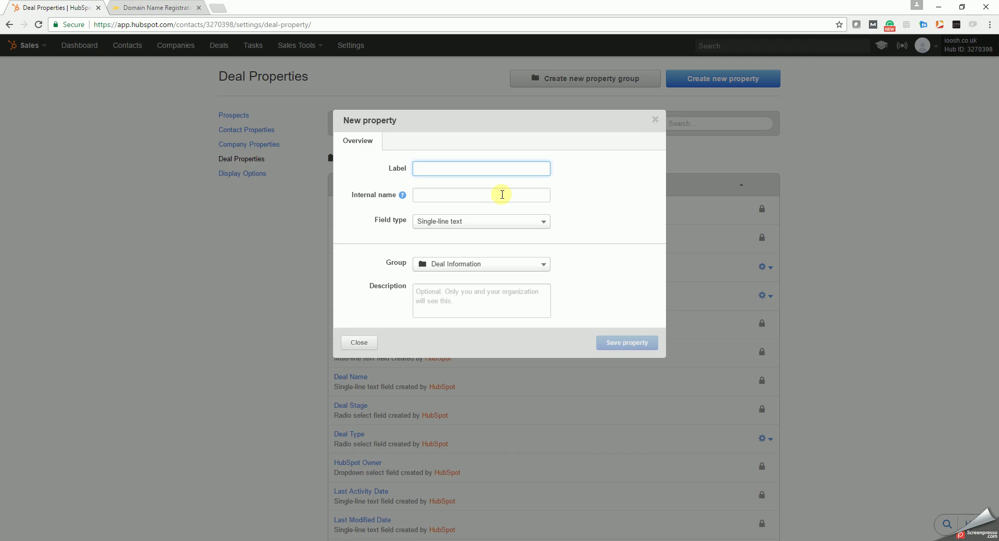
key("ctrl+v")
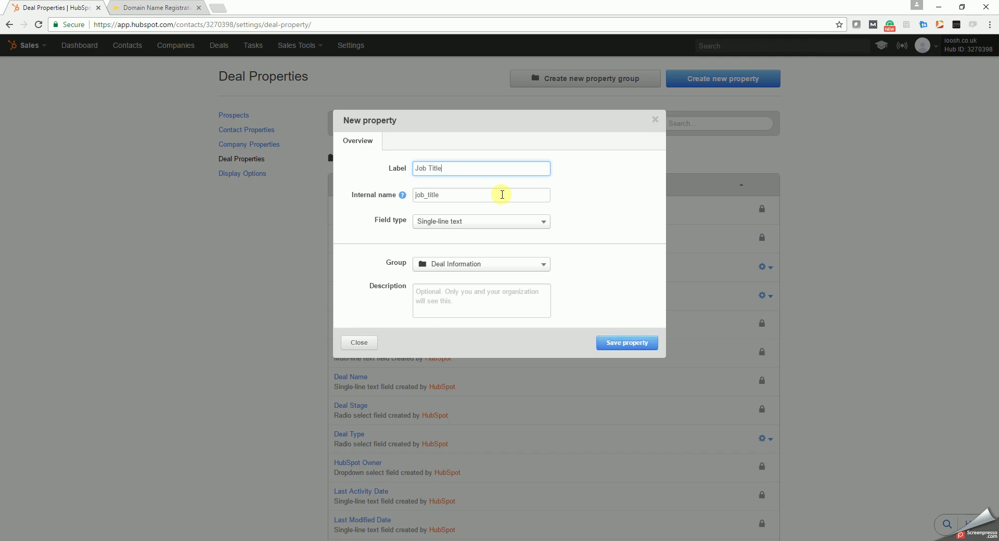
left_click(630, 344)
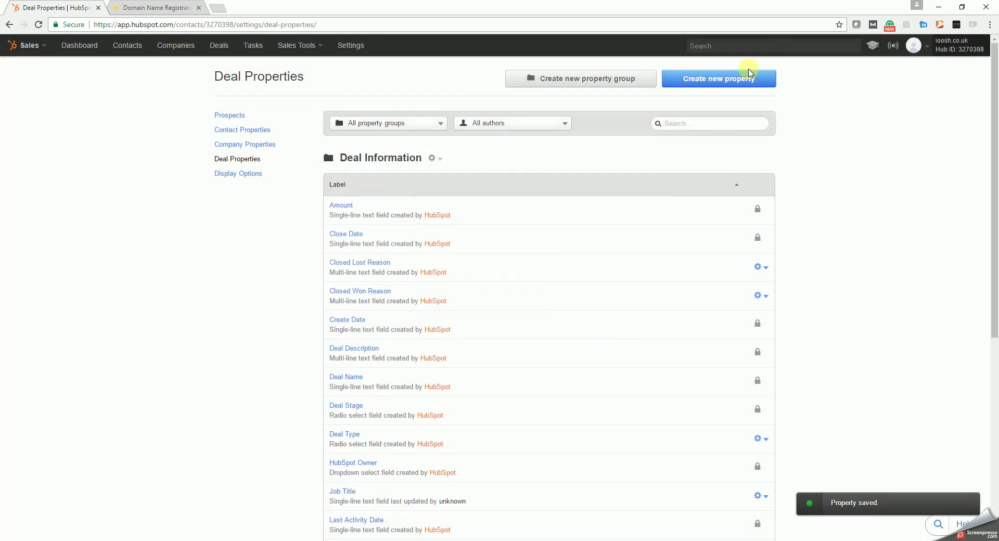
Step: Start another new property and select 'Organization name' in the Notepad++ list
left_click(749, 77)
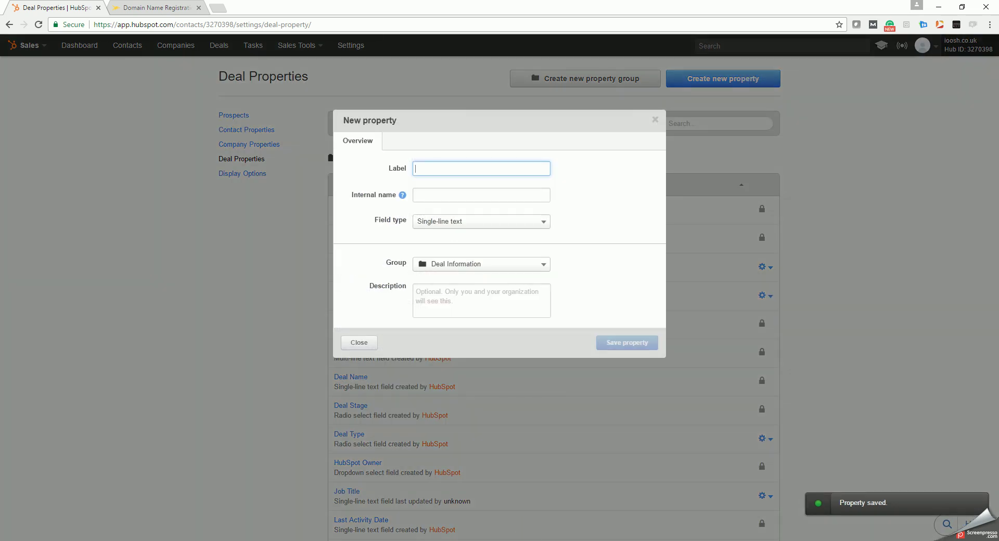
left_click(396, 540)
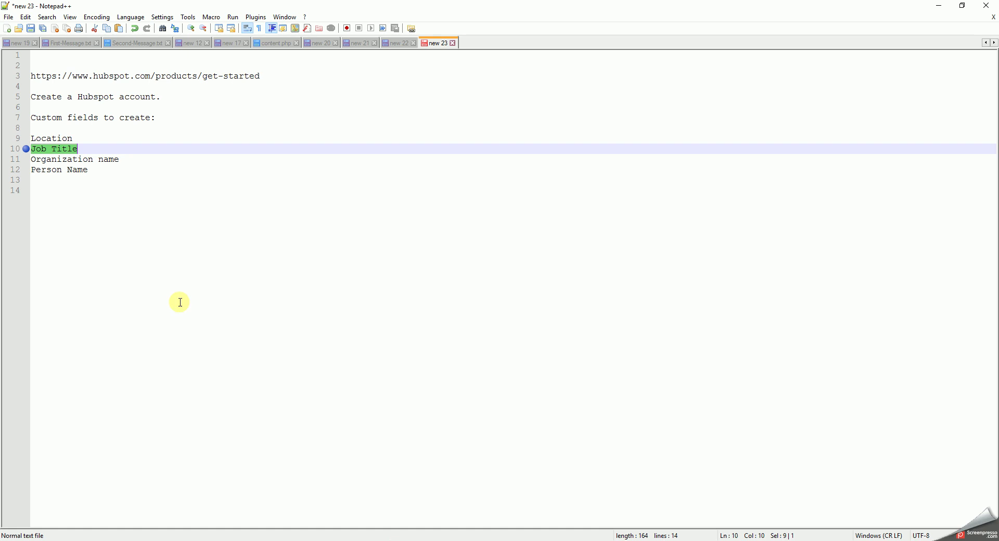
left_click_drag(32, 159, 121, 165)
key("ctrl+c")
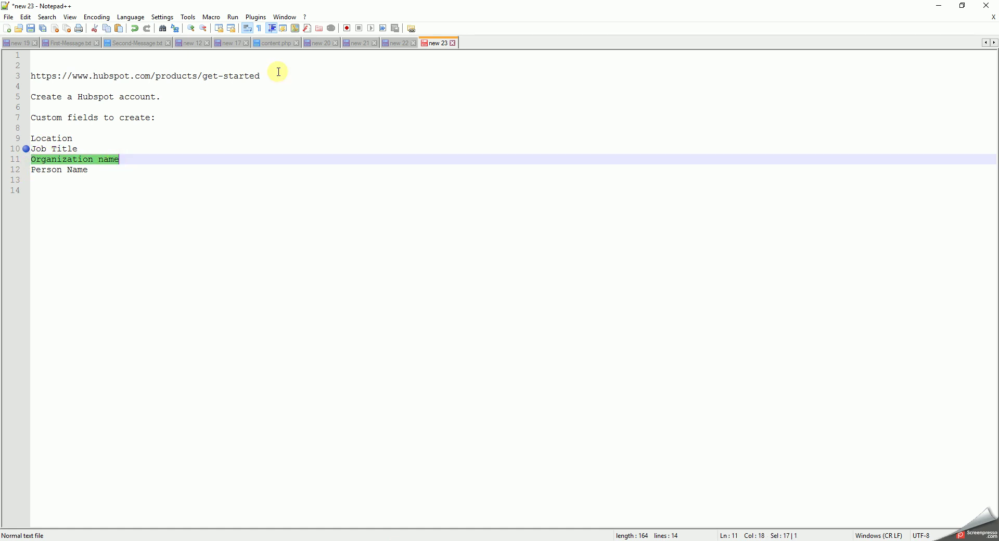
Step: Save Organization name as a new single-line text deal property
left_click(942, 7)
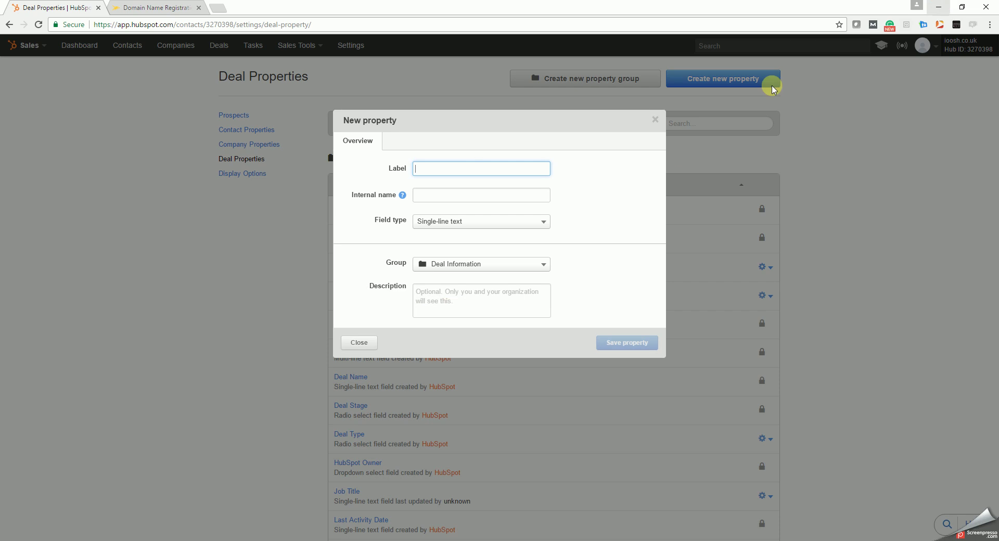
key("ctrl+v")
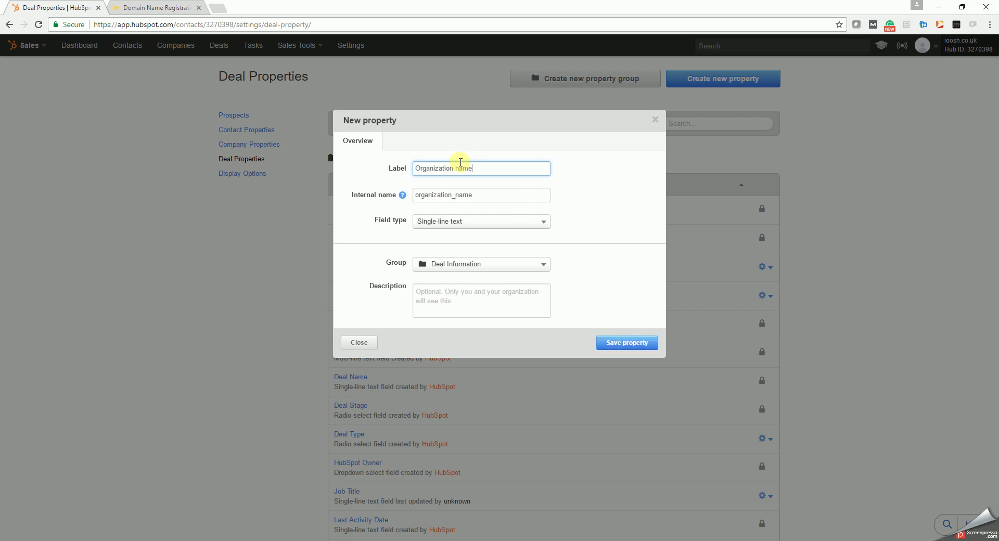
left_click(632, 344)
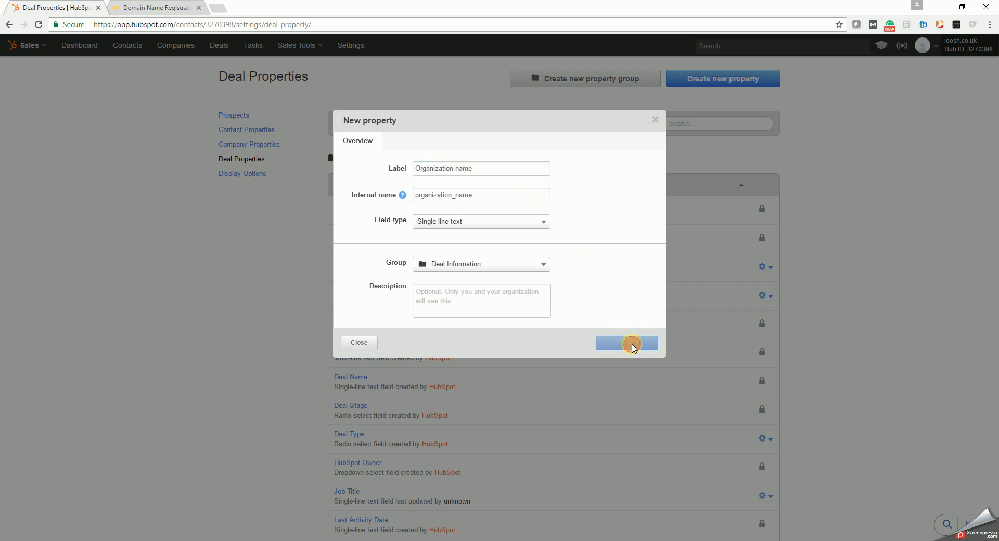
Step: Add a Person Name deal property (internal name person_name) copied from Notepad++
left_click(731, 80)
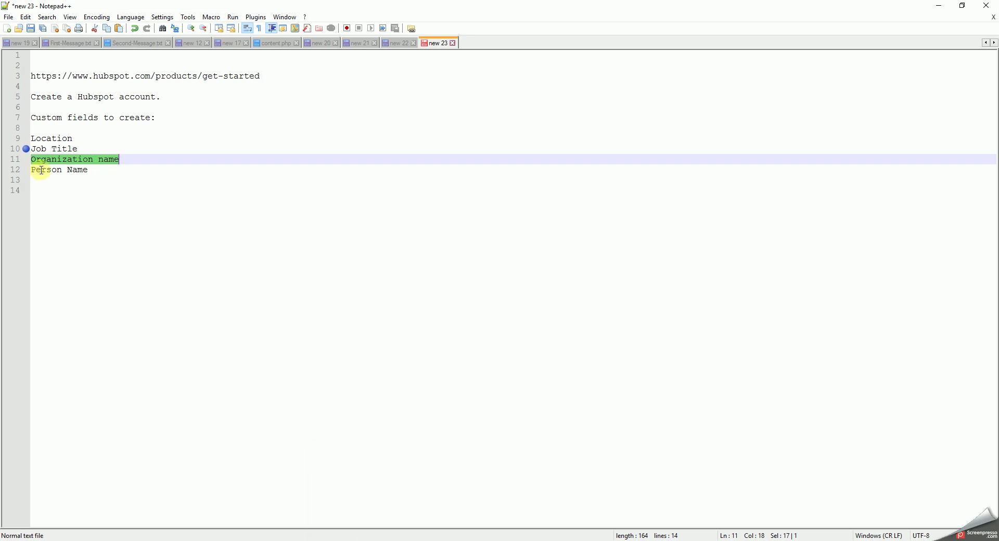
left_click_drag(36, 170, 97, 170)
key("ctrl+c")
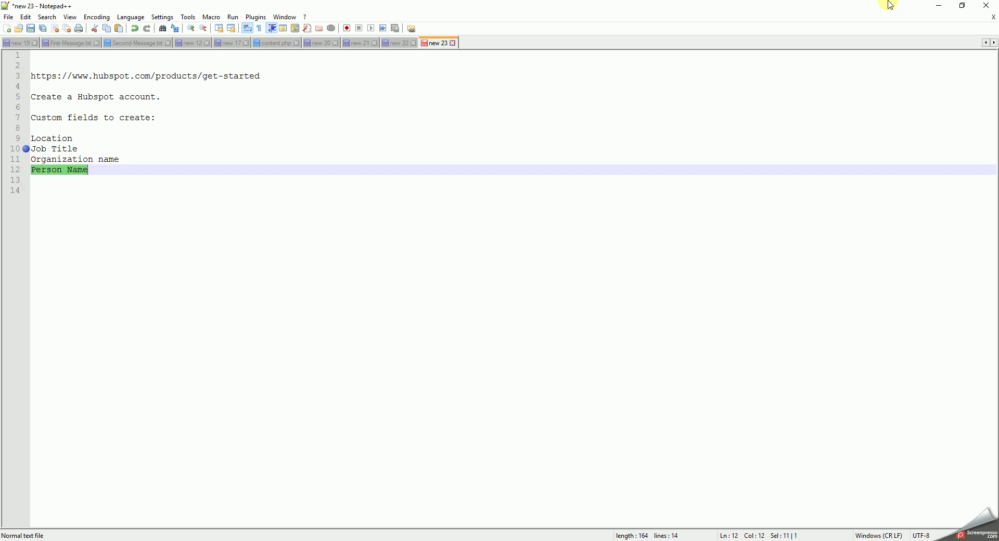
left_click(938, 10)
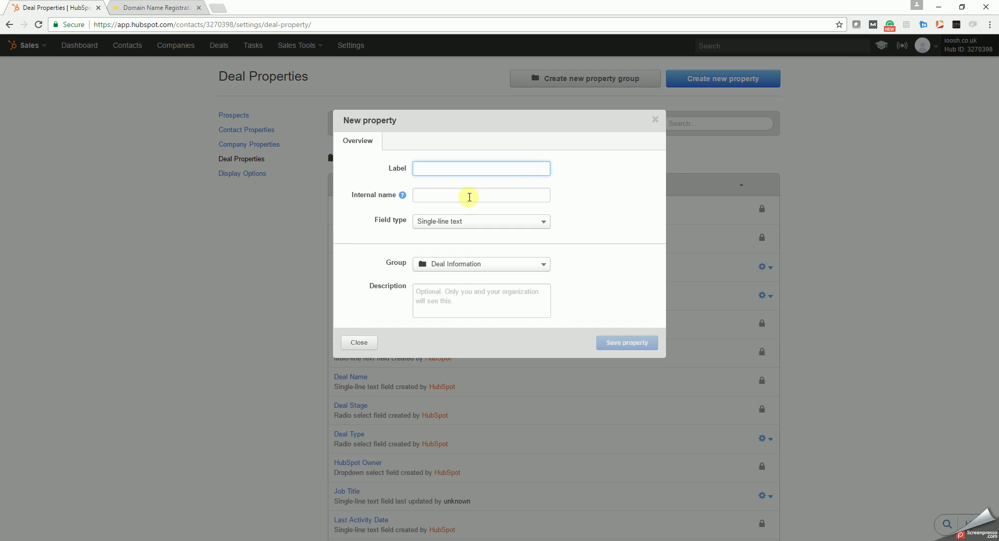
key("ctrl+v")
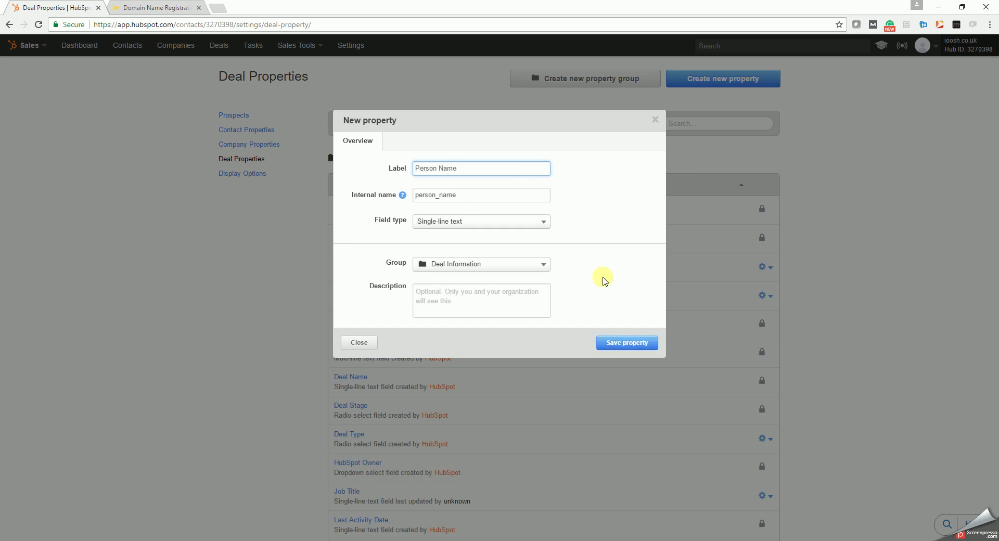
left_click(625, 343)
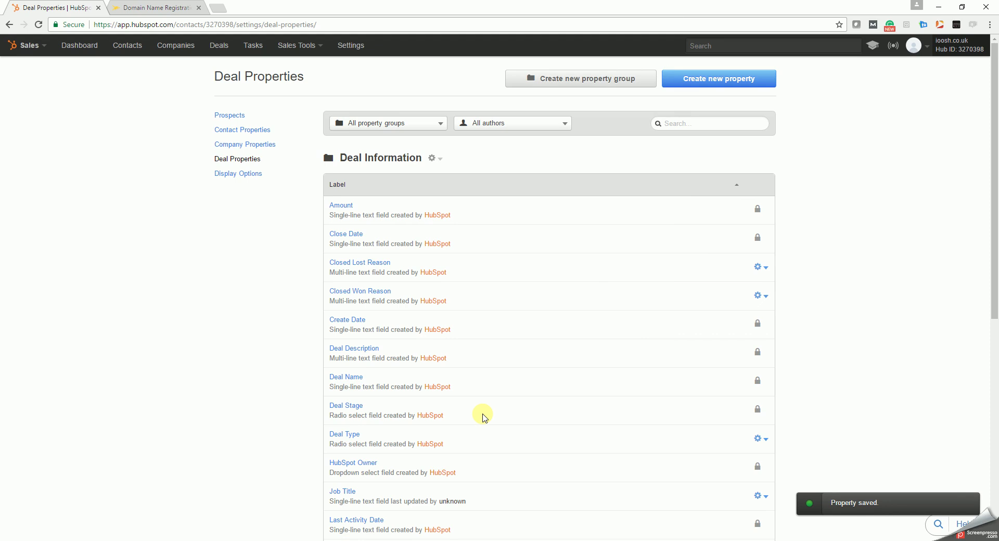
scroll(484, 416, "down", 8)
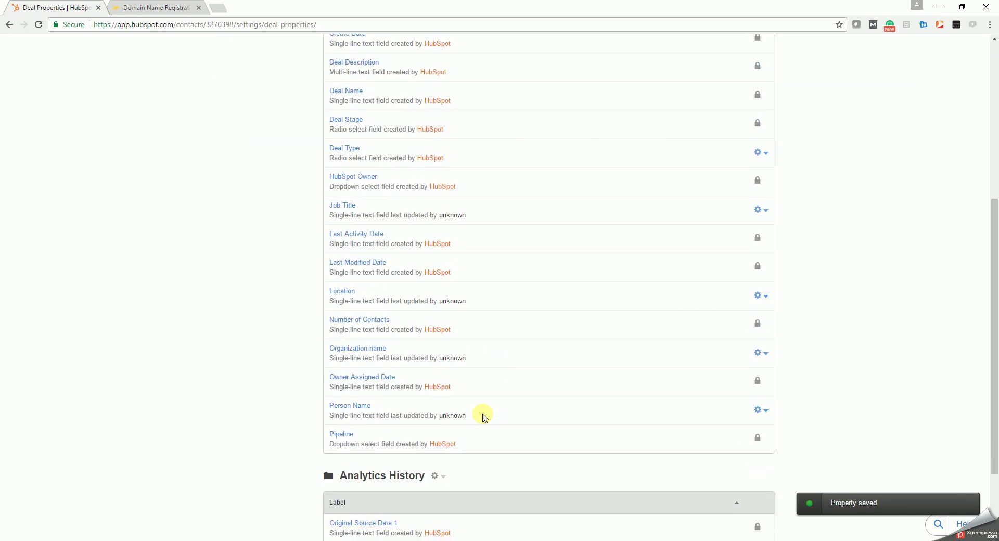
scroll(484, 417, "up", 4)
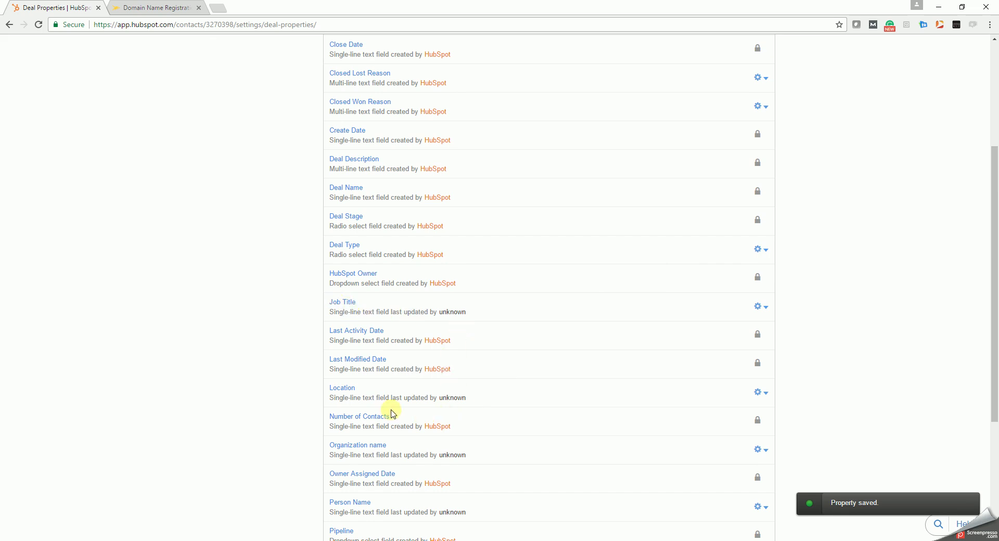
mouse_move(463, 398)
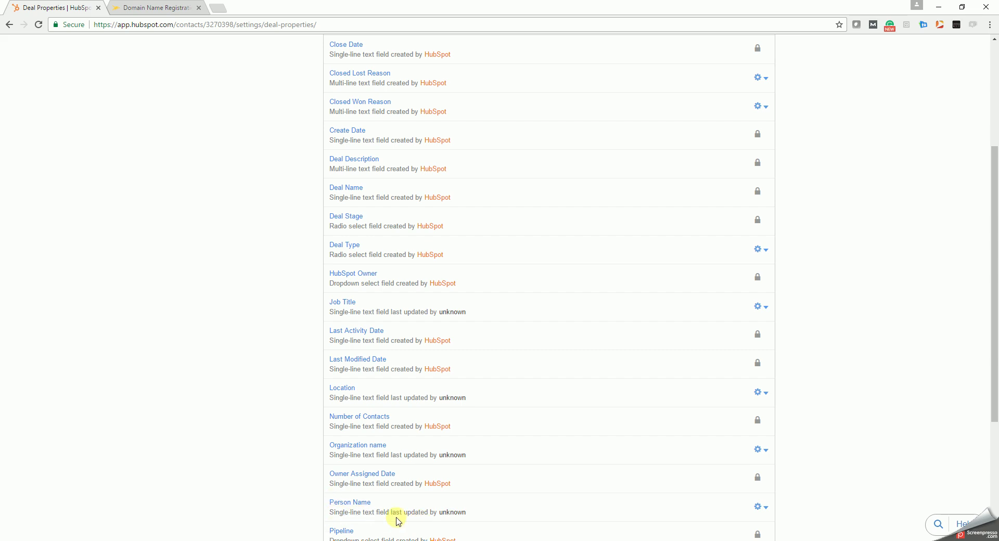
mouse_move(442, 511)
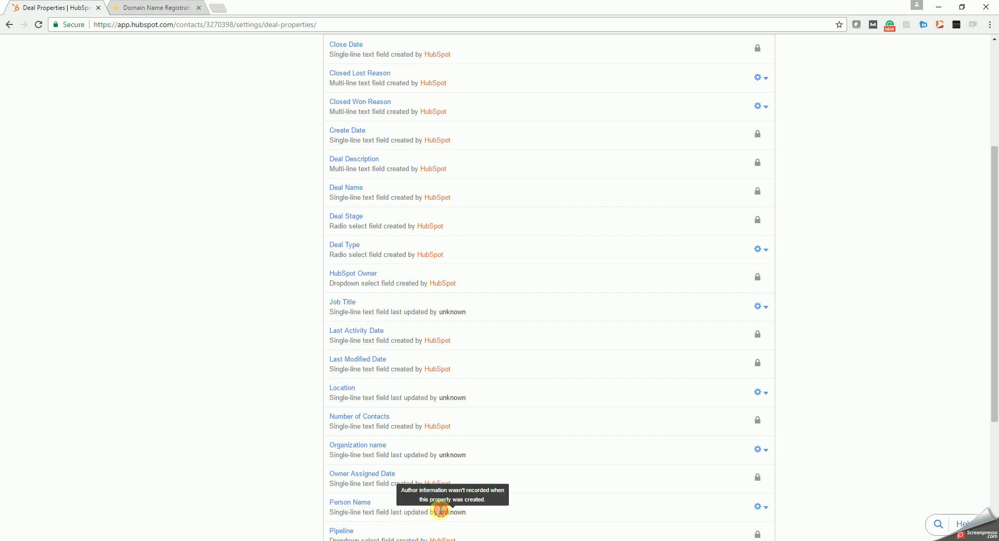
left_click_drag(442, 511, 491, 511)
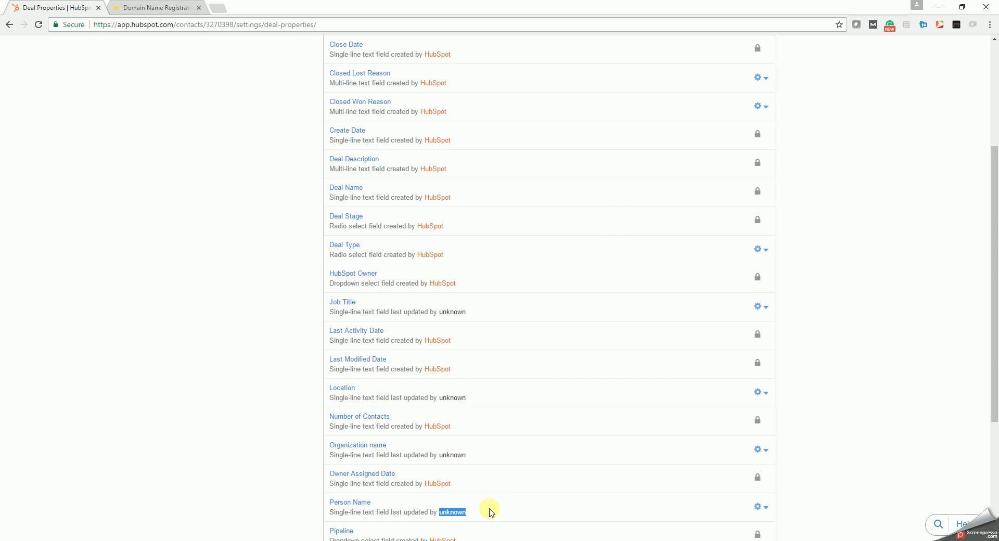
scroll(491, 512, "up", 4)
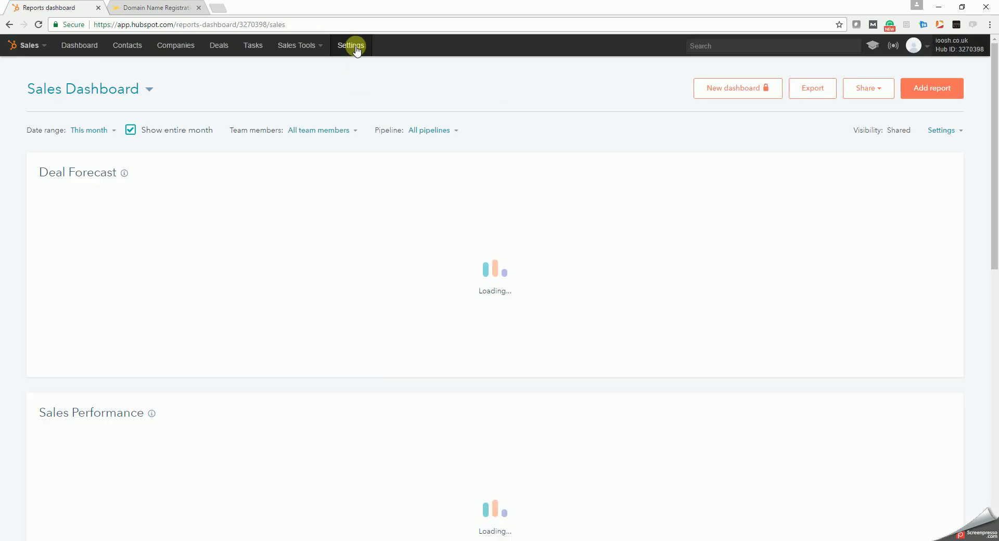
Step: Open HubSpot Settings from the top navigation, landing on the Contacts section
left_click(352, 46)
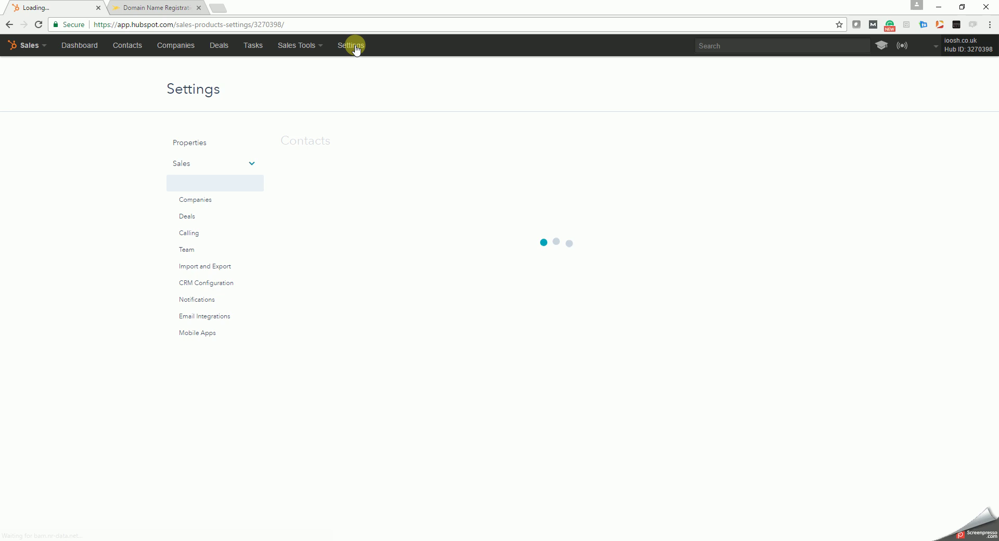
Step: Tick Organization name, Job Title, Location and Person Name as default deal record properties and save
left_click(192, 219)
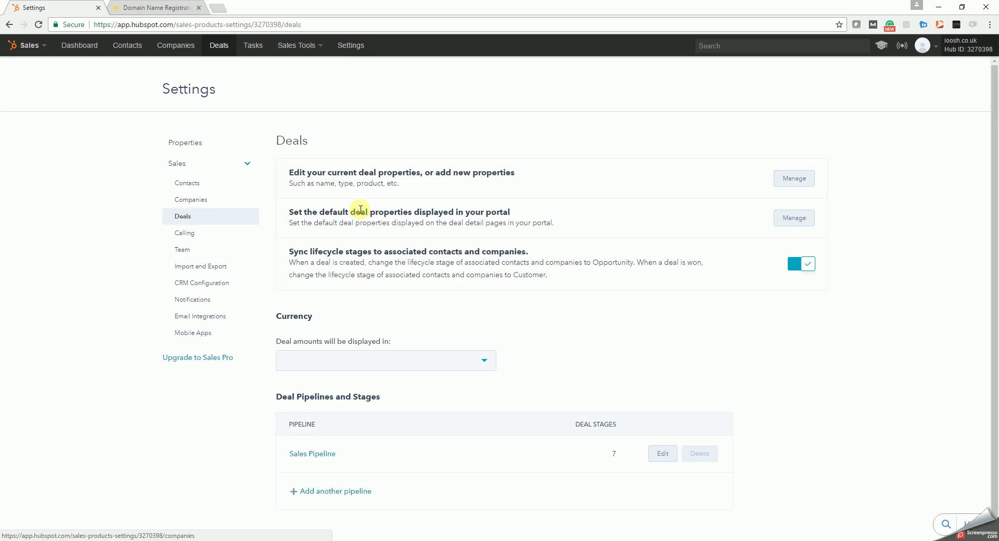
left_click_drag(289, 213, 597, 219)
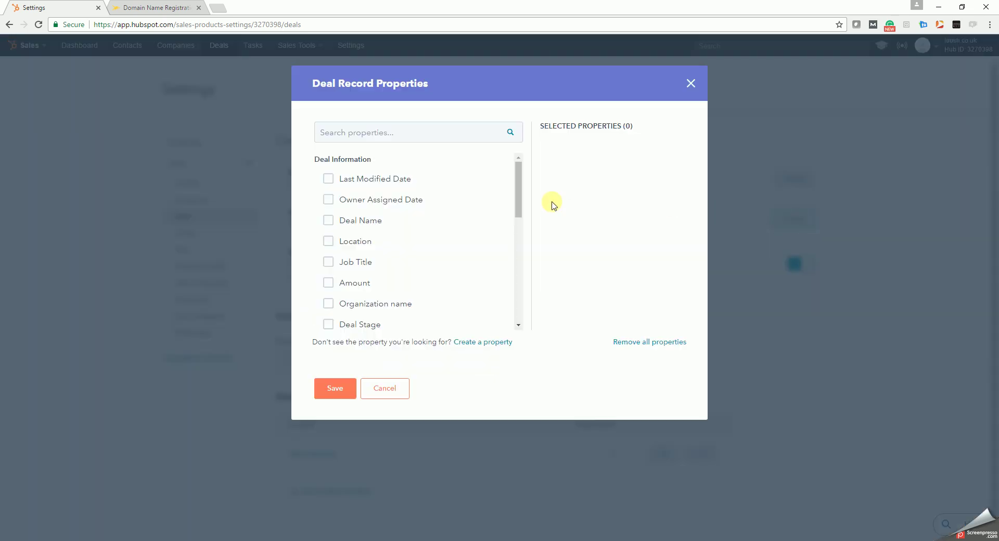
left_click_drag(519, 189, 526, 210)
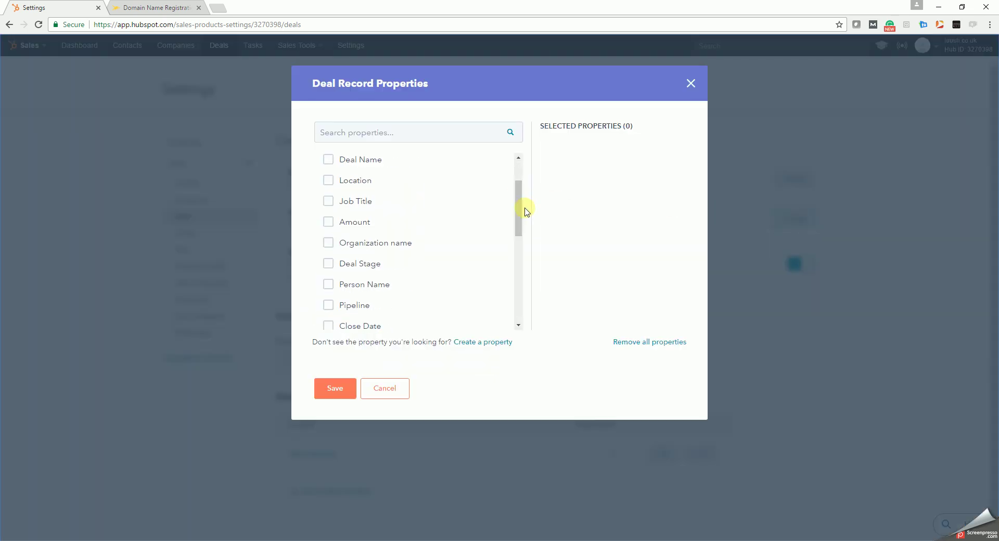
left_click(329, 250)
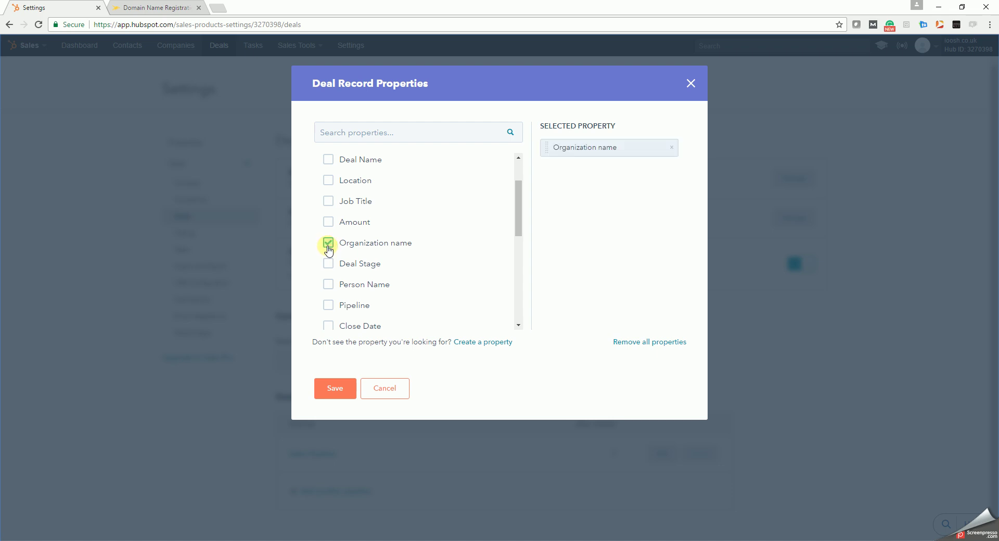
left_click(328, 208)
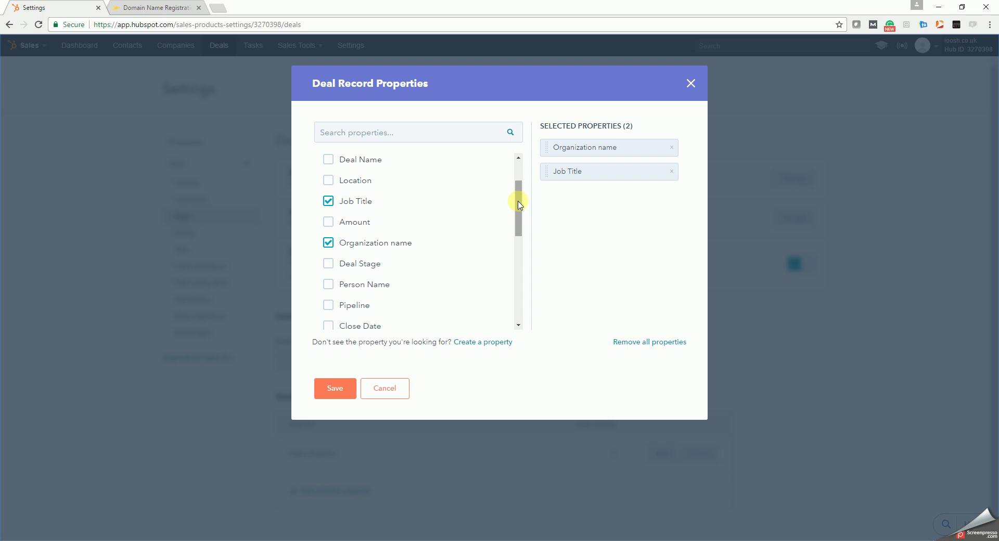
left_click_drag(518, 204, 519, 209)
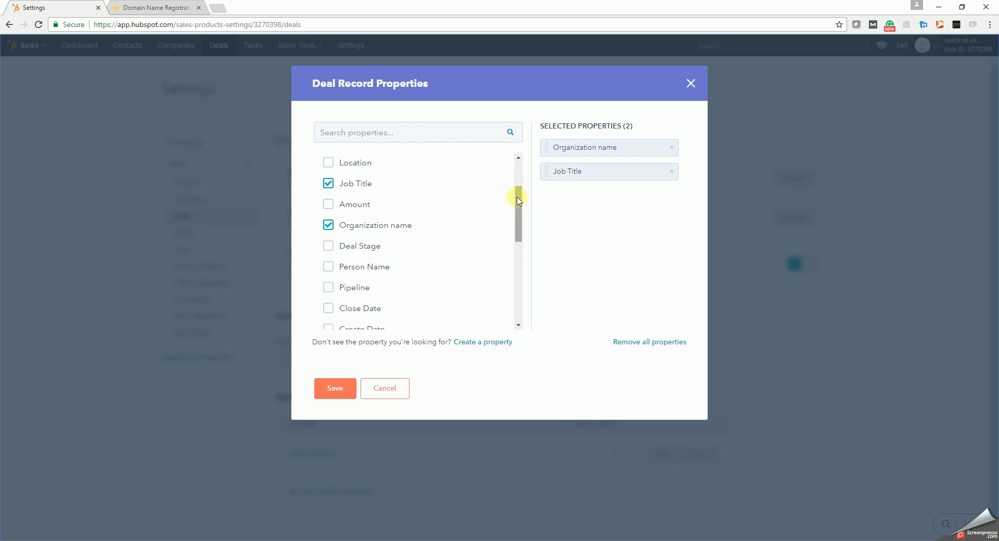
left_click(330, 162)
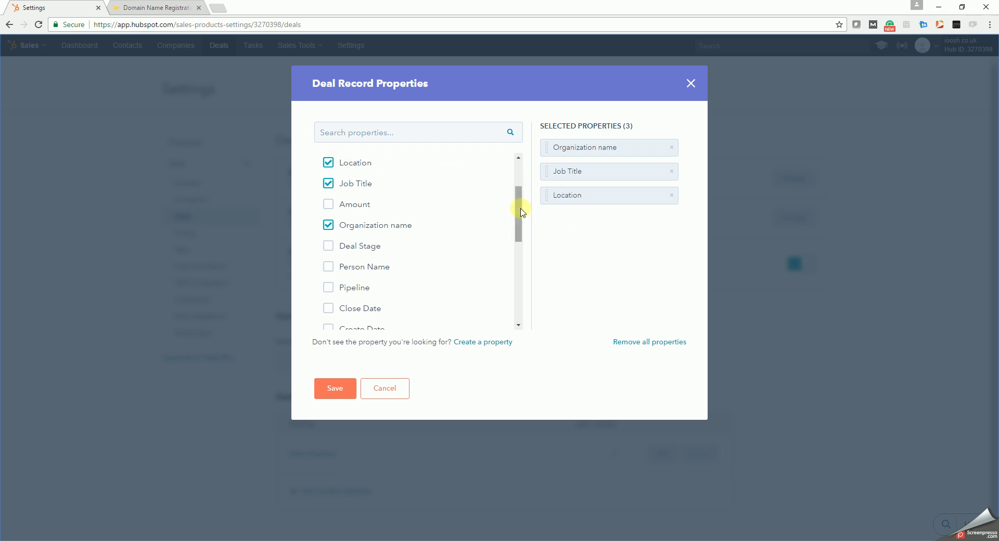
left_click_drag(521, 212, 521, 221)
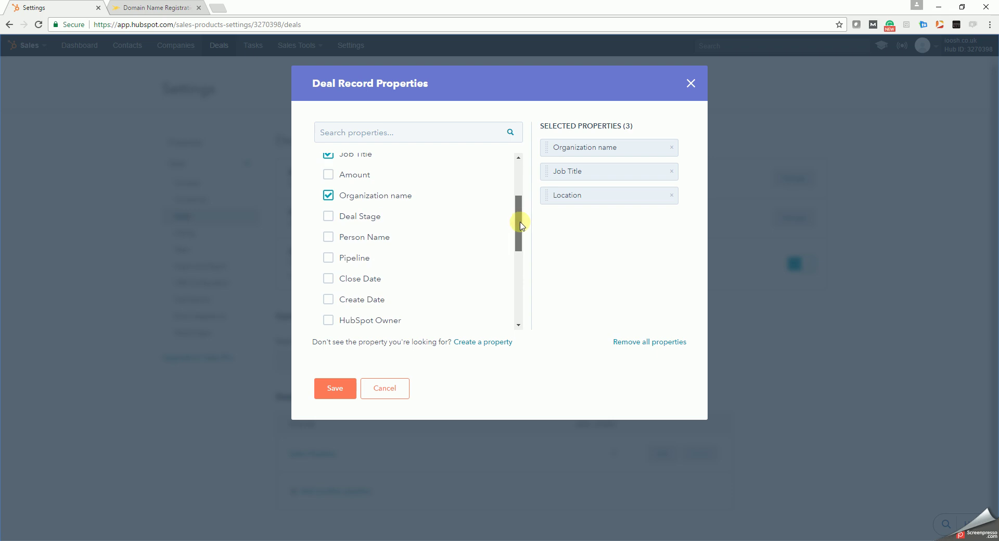
left_click(329, 240)
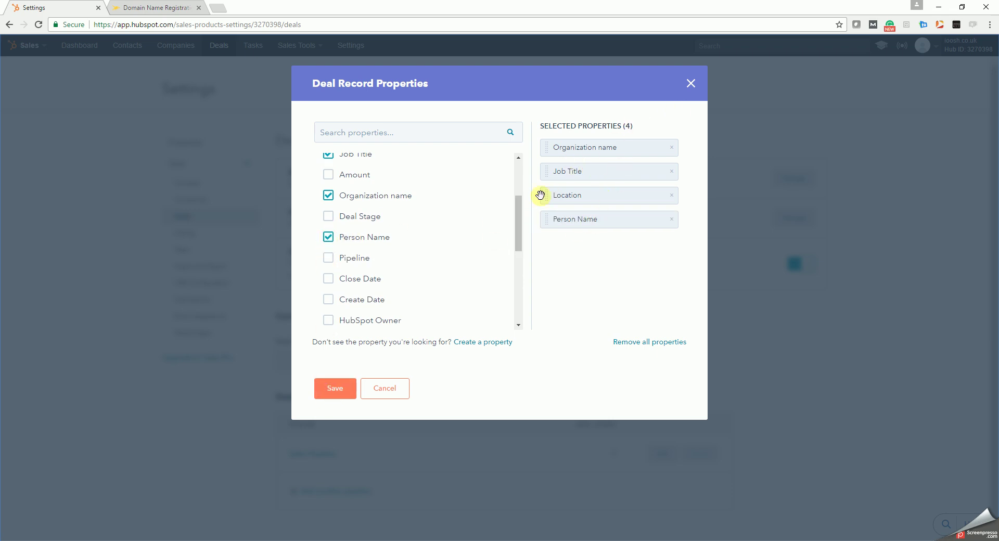
left_click(336, 389)
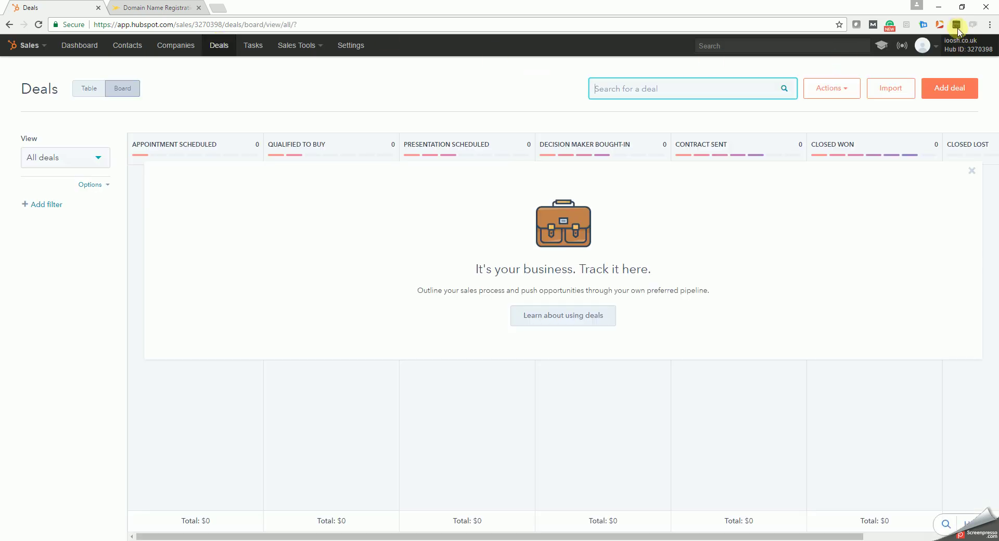
Step: Search Google for 'google plugin store' in a new Chrome tab
left_click(219, 8)
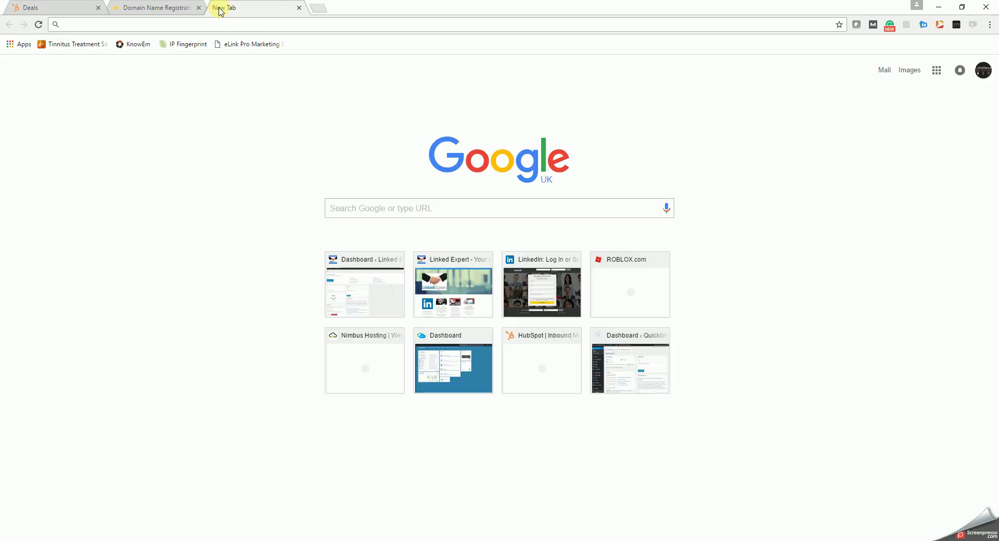
type("google ")
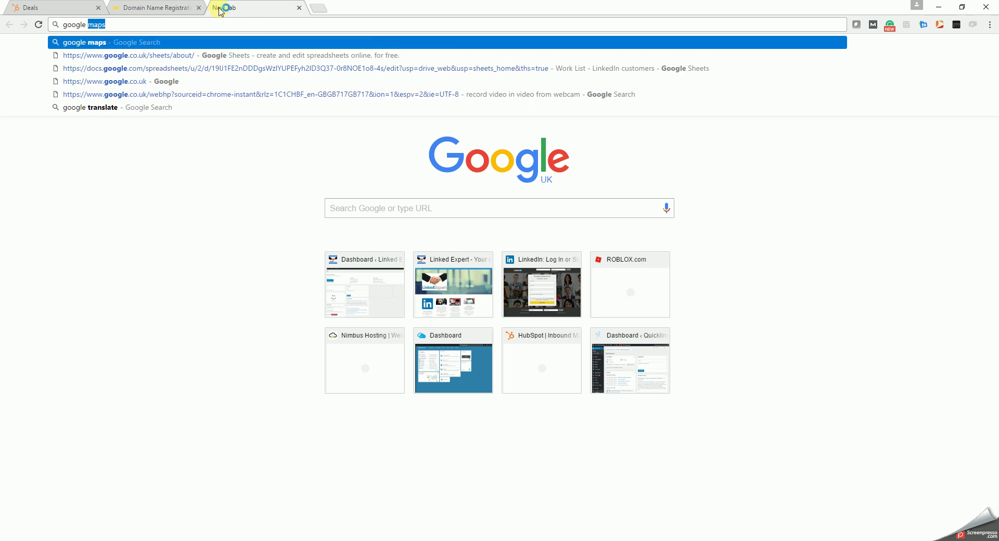
type("plug")
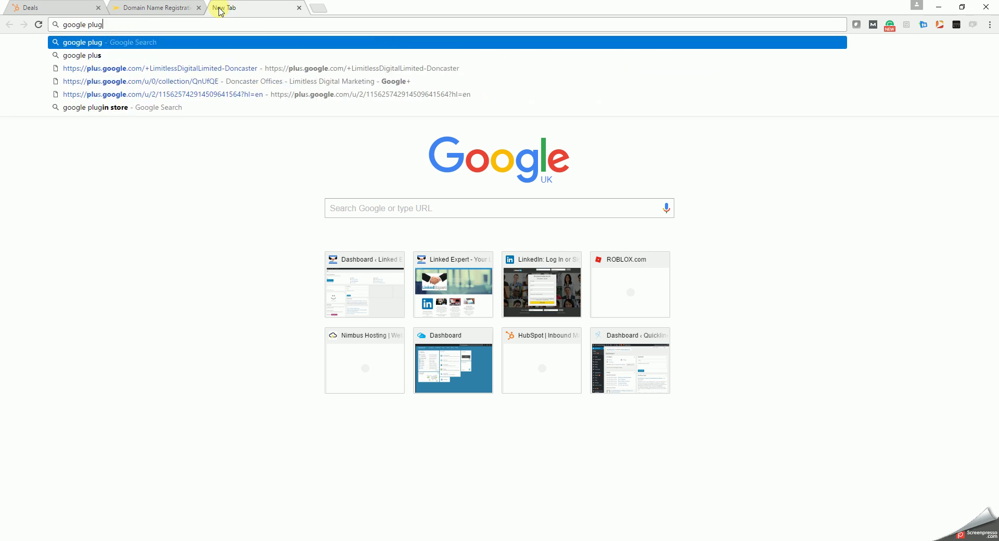
type("in s")
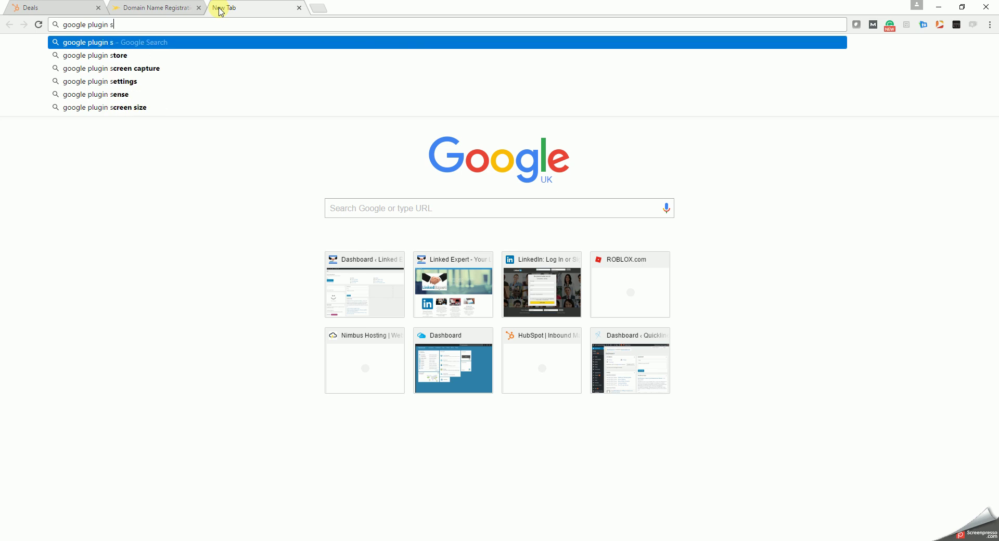
type("tore")
key("Return")
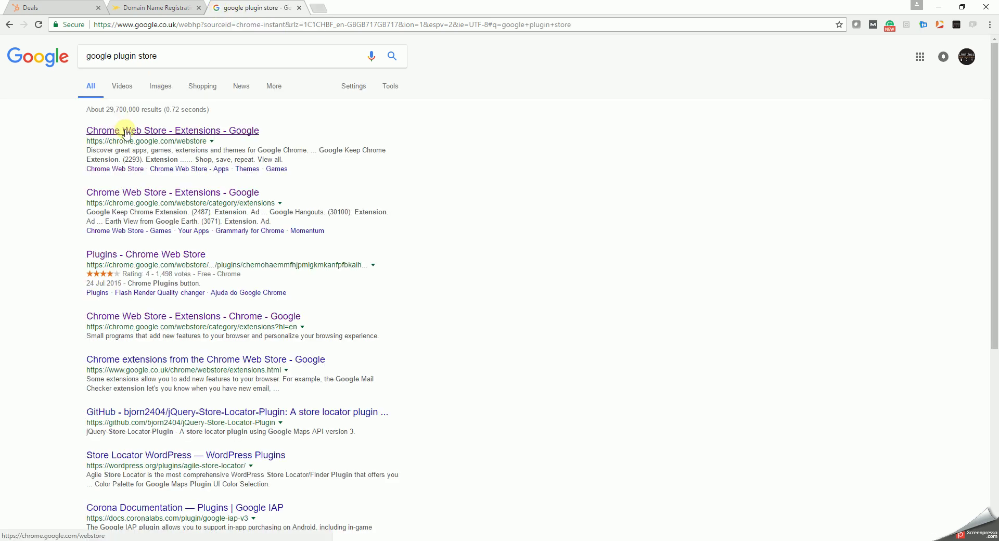
Step: Find 'limitless hubspot to linkedin' in the Chrome Web Store and add the extension to Chrome
left_click(126, 131)
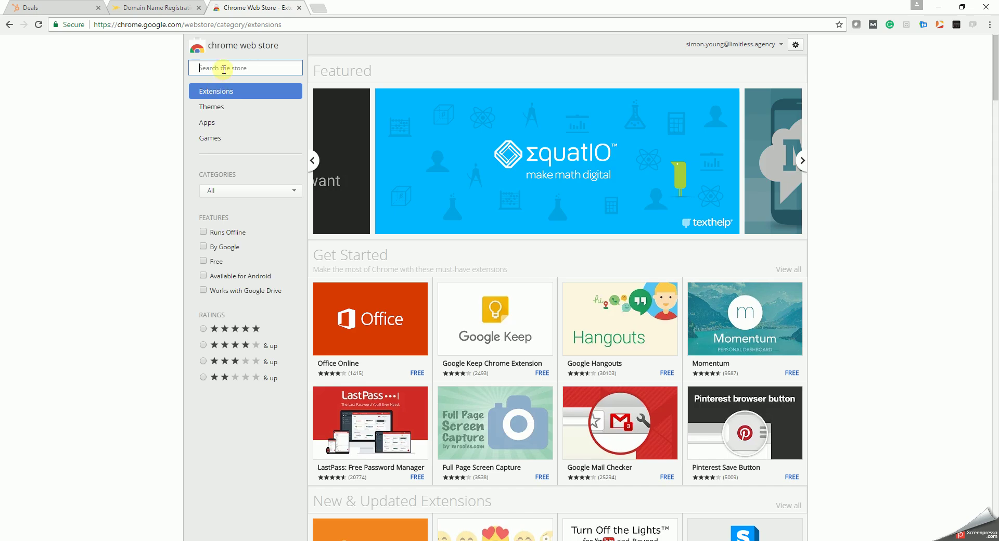
type("limitless hubs")
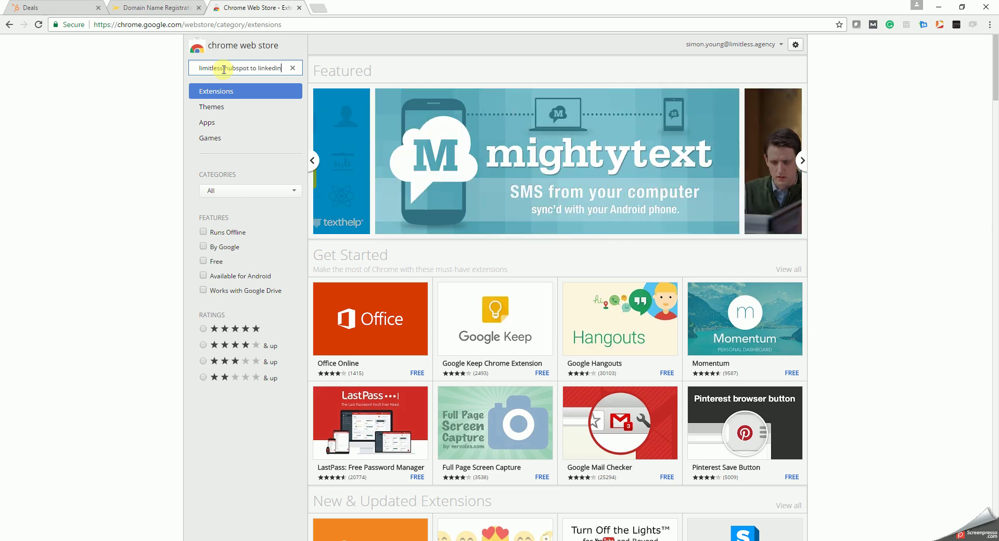
type("pot to linkedin")
key("Return")
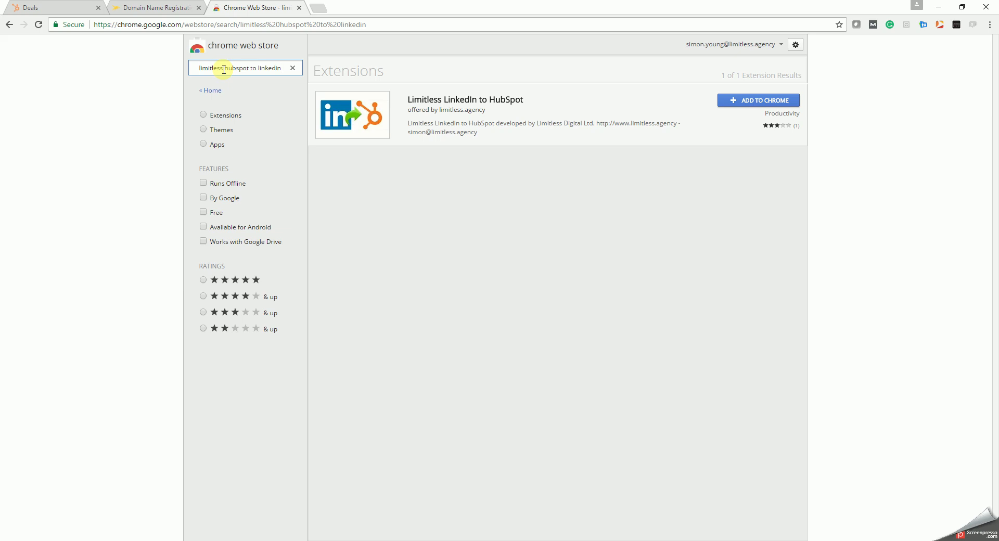
left_click(760, 102)
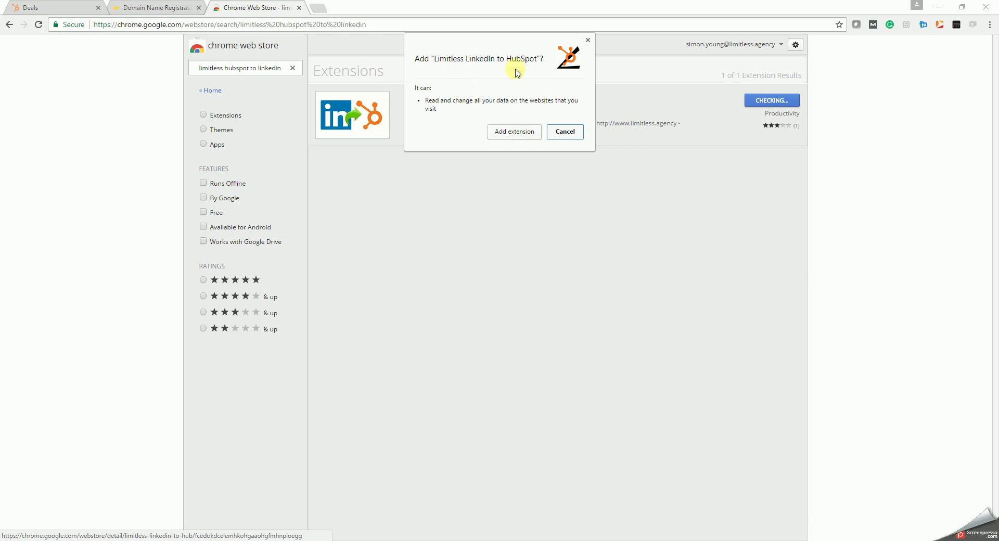
left_click(515, 132)
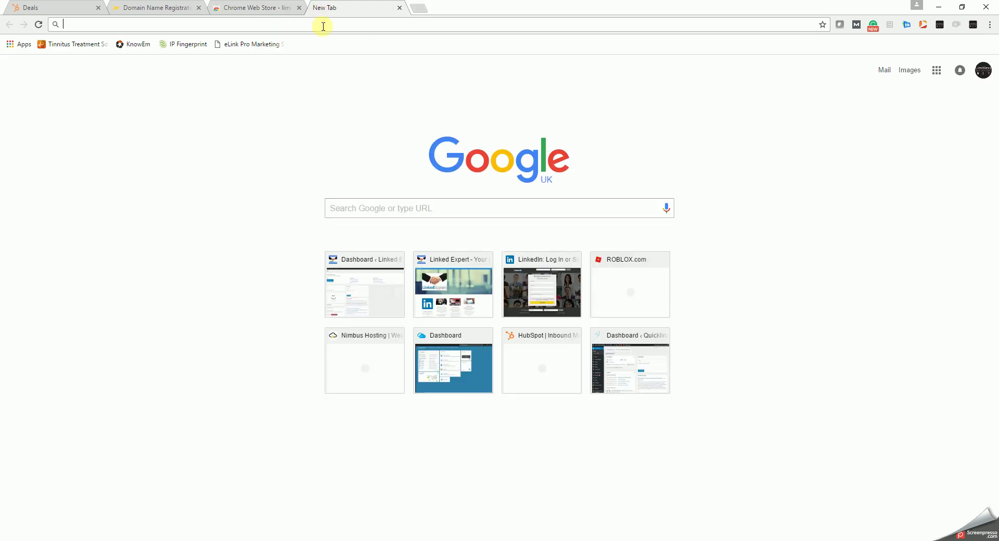
Step: Go to LinkedIn and open Messaging
type("linked")
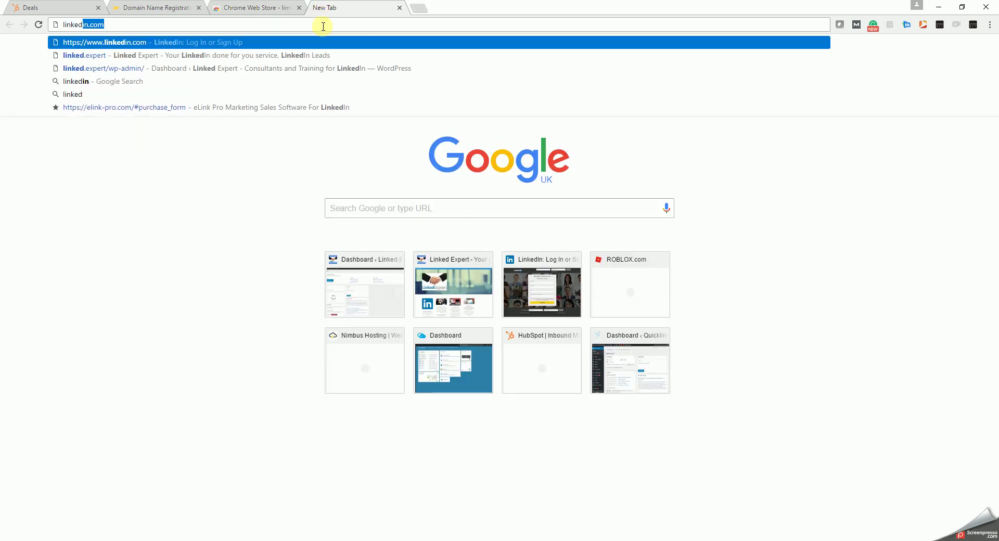
key("Return")
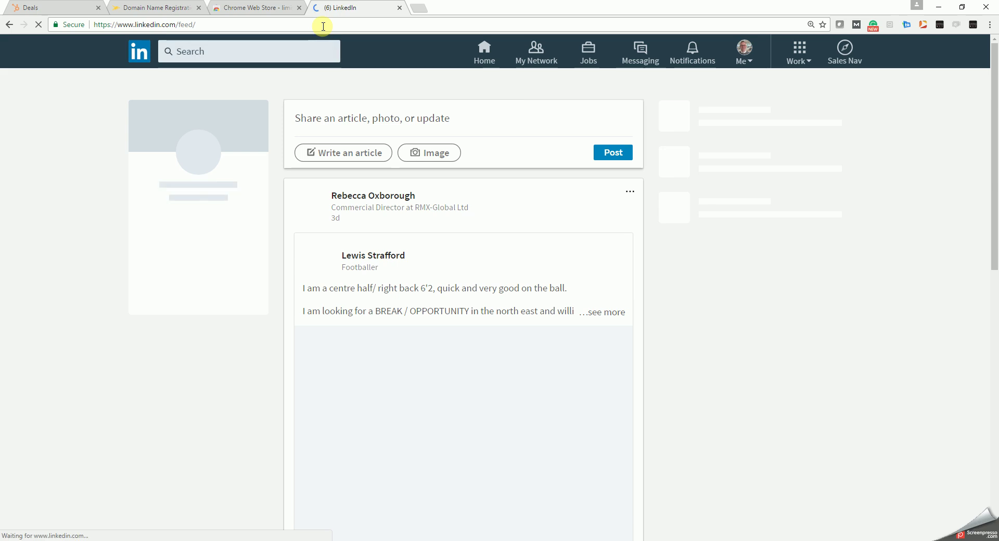
left_click(645, 58)
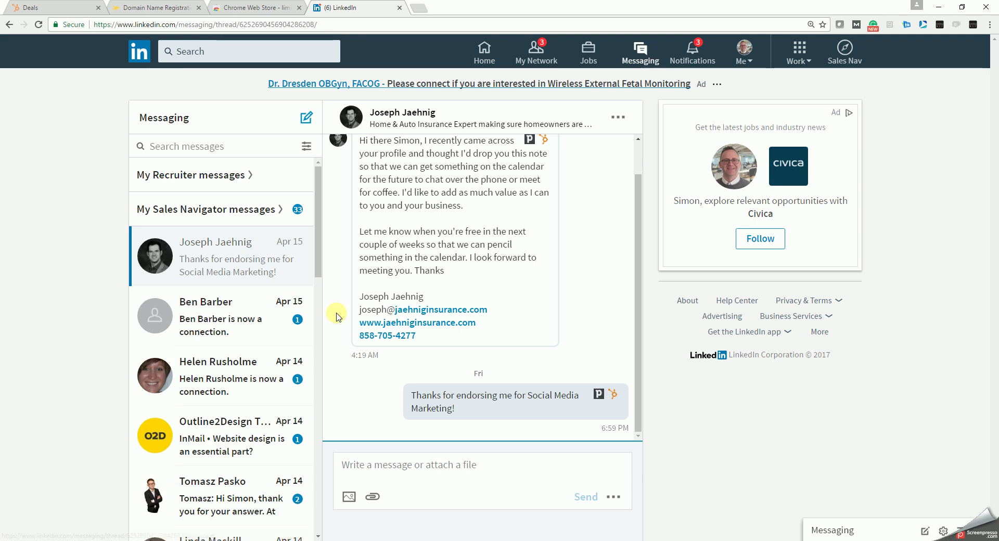
Step: Open the contact's thread about the Doncaster chamber and select her reply
left_click_drag(319, 198, 321, 275)
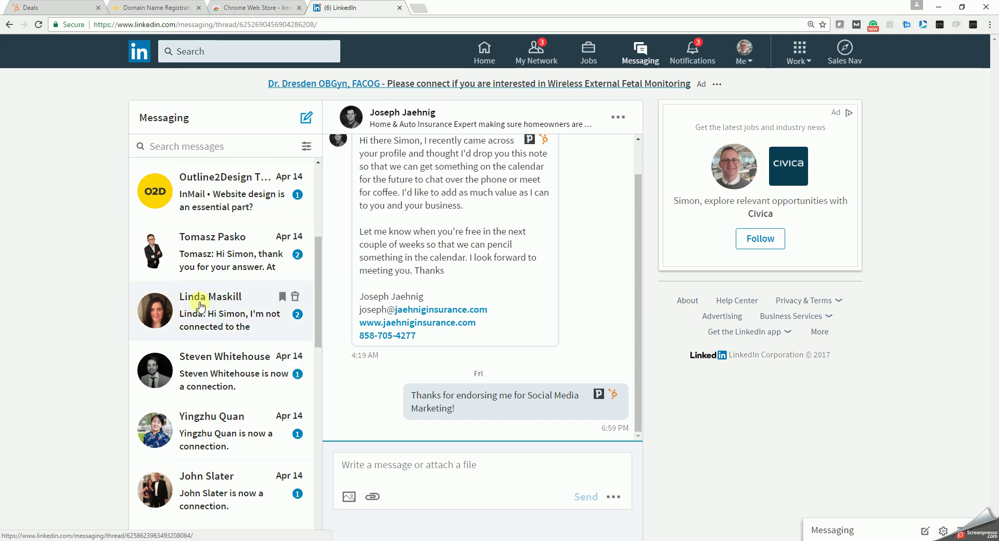
left_click(208, 319)
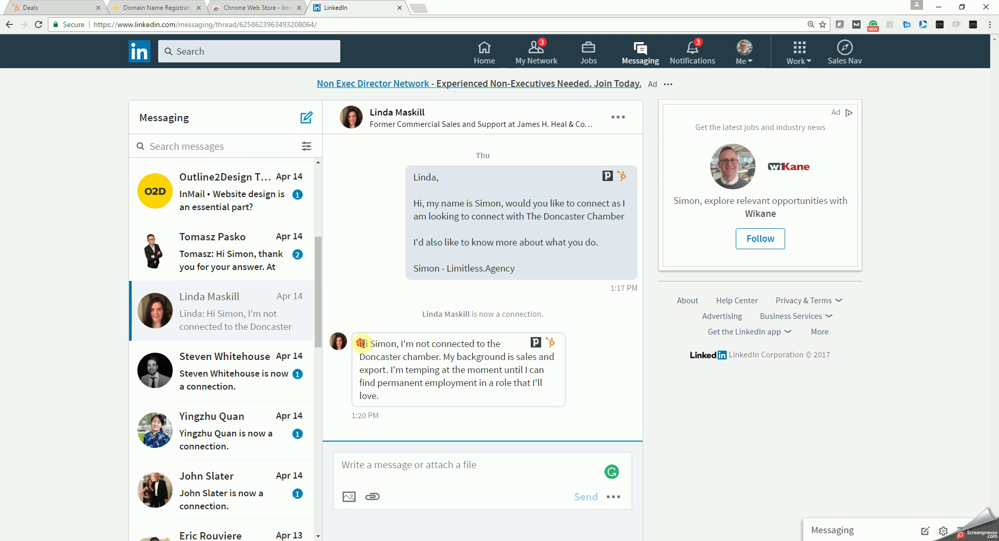
left_click_drag(363, 344, 453, 406)
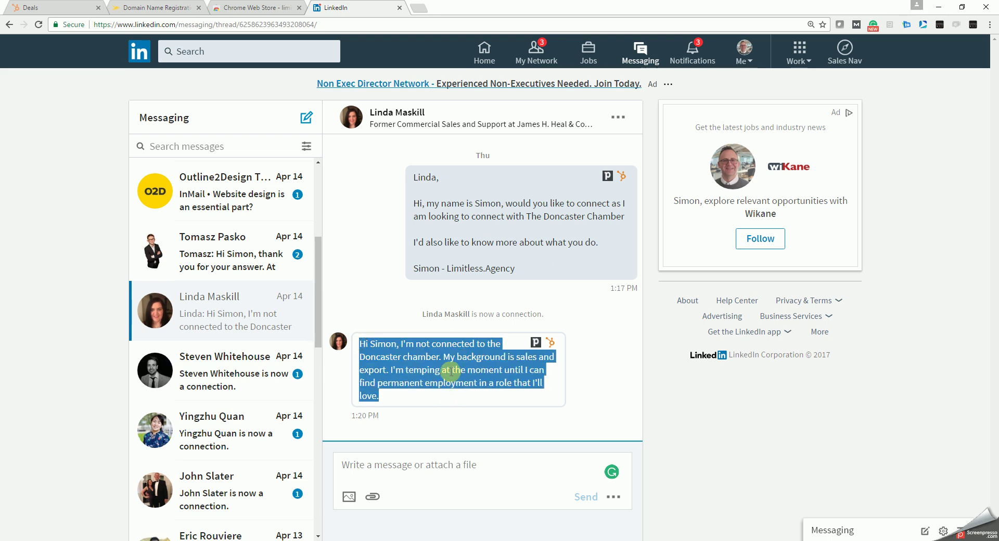
left_click(450, 371)
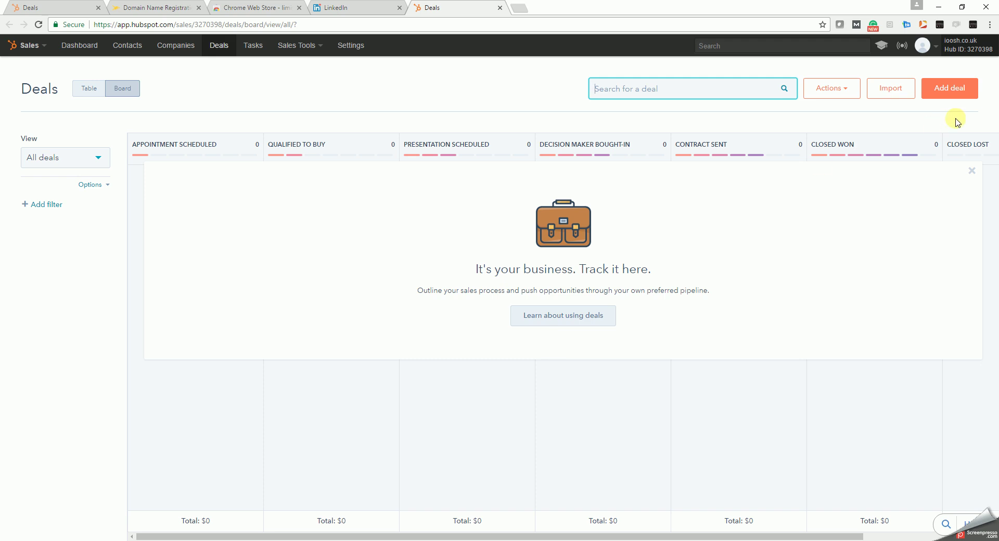
Step: Start a new deal and review its pre-filled deal name, person name and job title
left_click(958, 94)
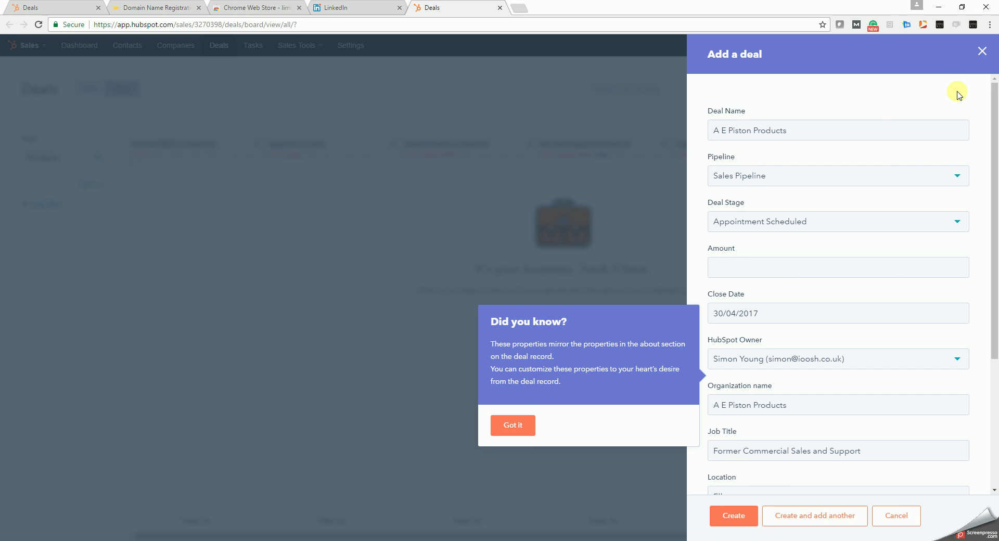
left_click(518, 424)
left_click(784, 130)
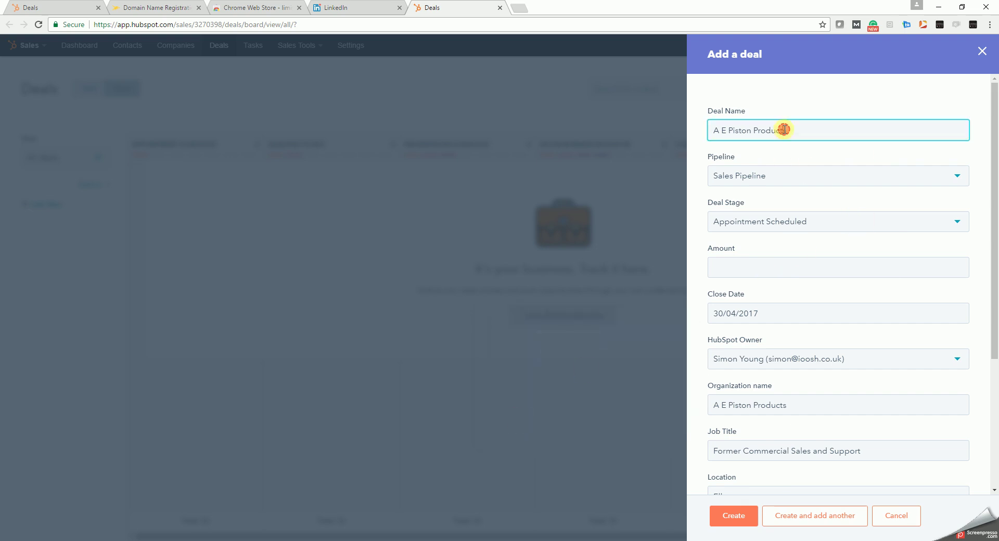
left_click_drag(712, 130, 805, 134)
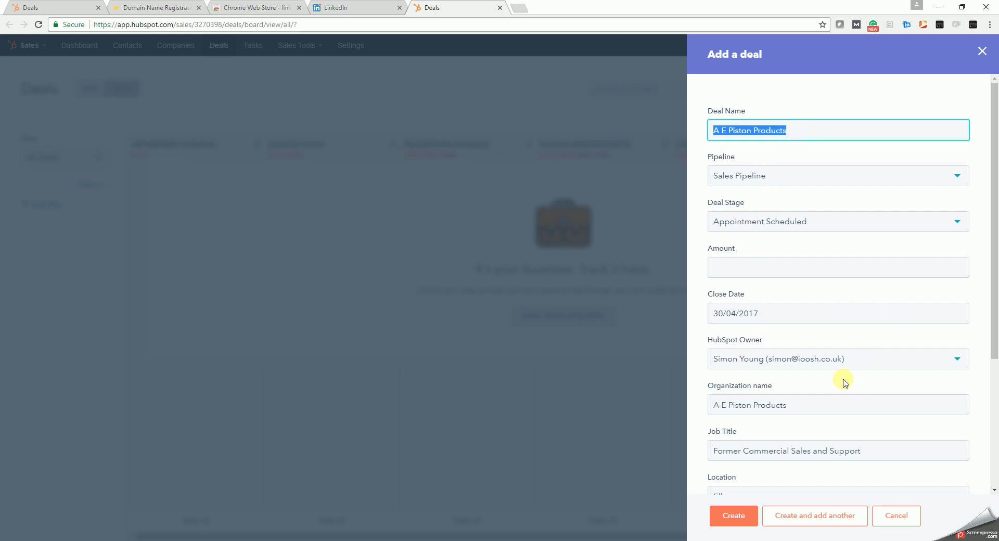
left_click_drag(994, 283, 994, 426)
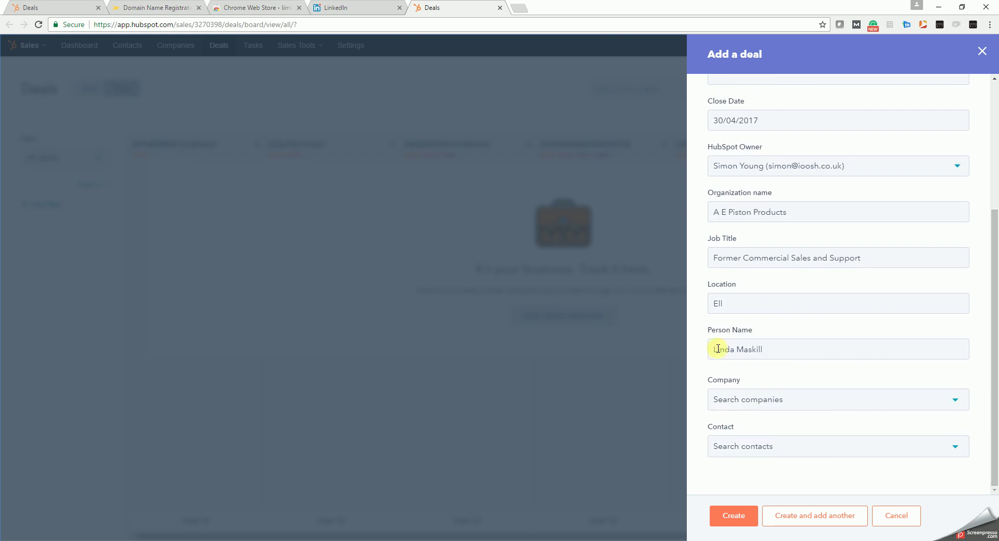
left_click_drag(714, 348, 796, 349)
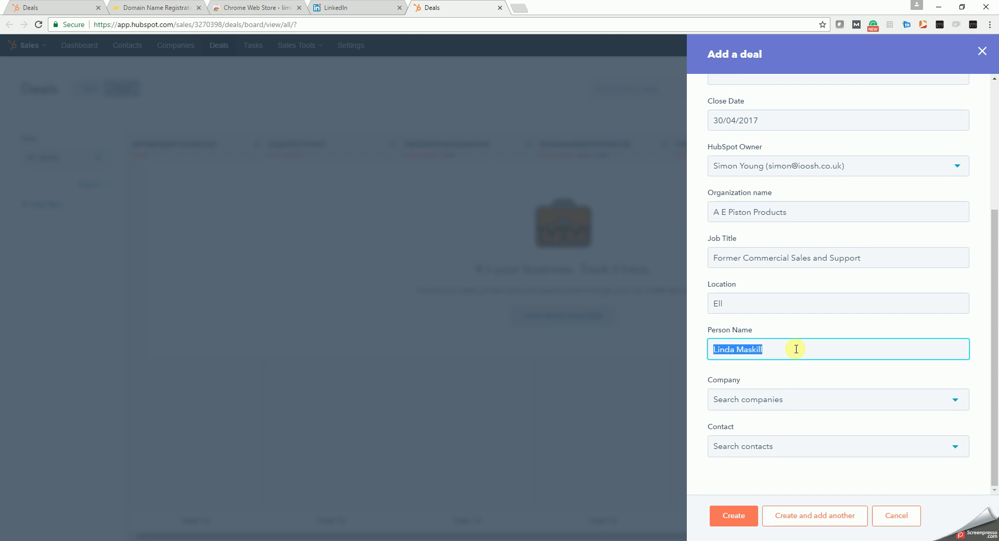
left_click_drag(709, 257, 865, 258)
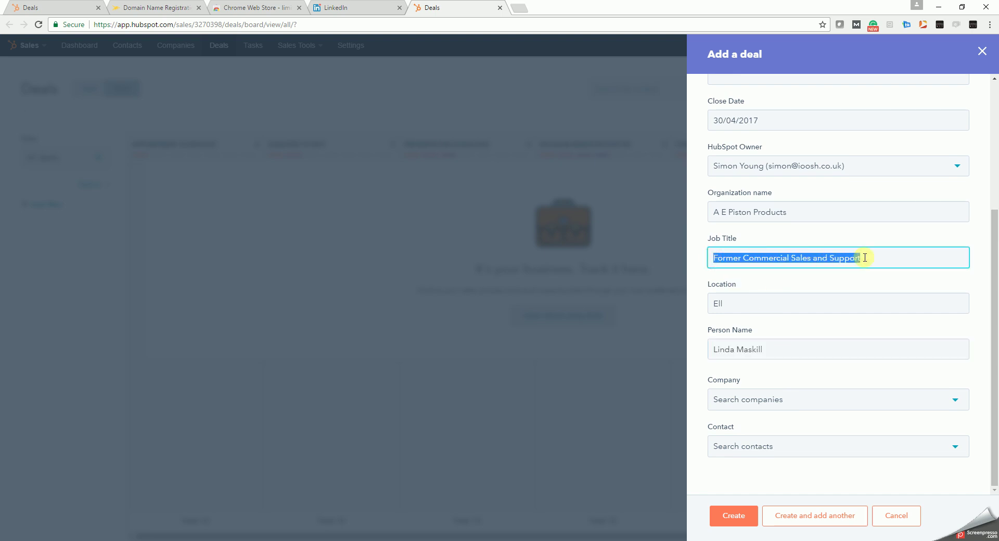
Step: Append the contact's first name to the 'A E Piston Products' deal name and create the deal
left_click(734, 515)
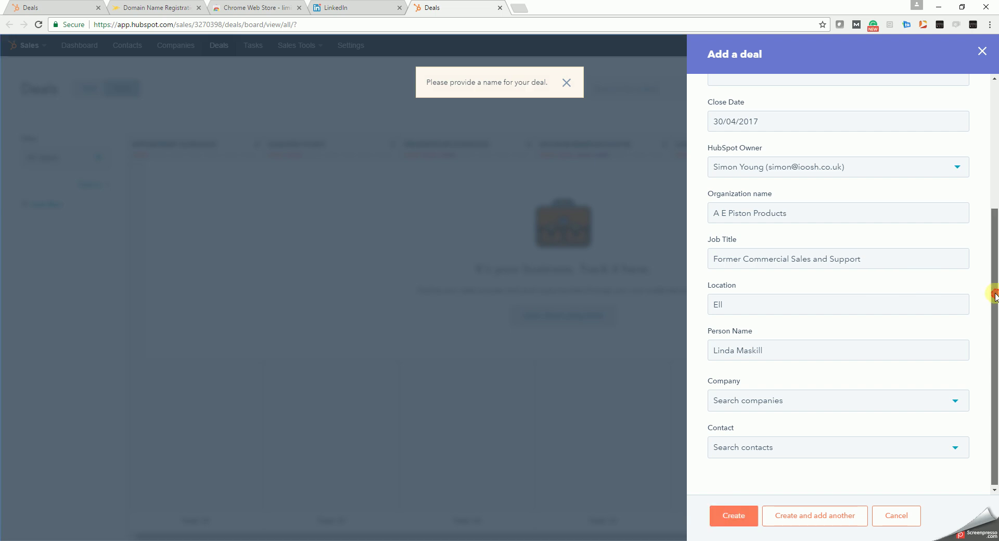
left_click_drag(994, 299, 995, 156)
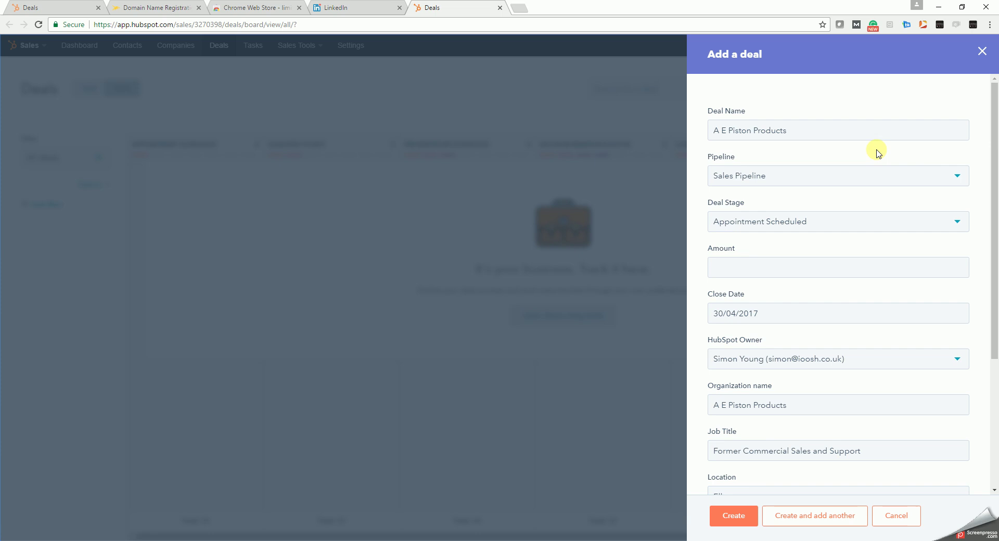
left_click(801, 131)
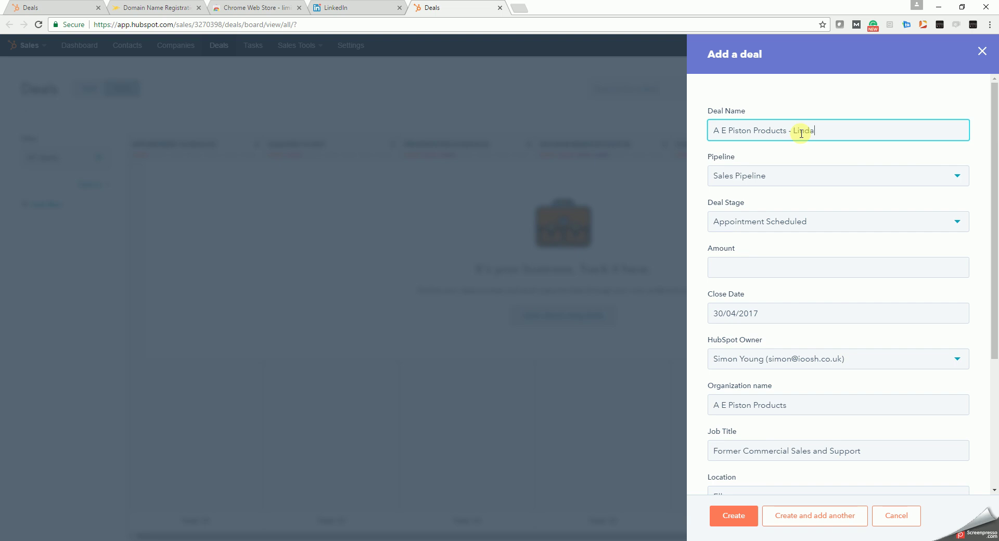
left_click(735, 516)
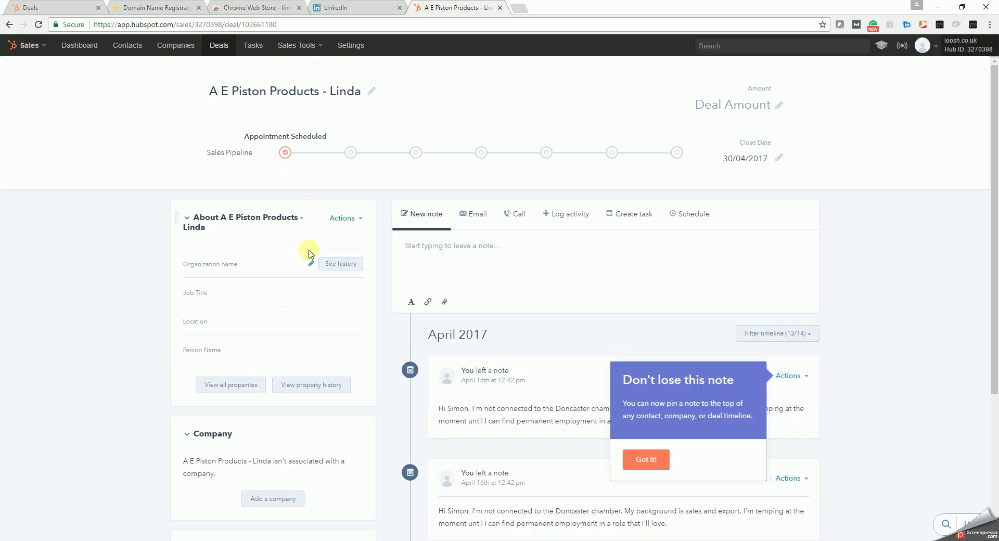
Step: Close the 'Don't lose this note' pinning tip with 'Got it!'
left_click(653, 463)
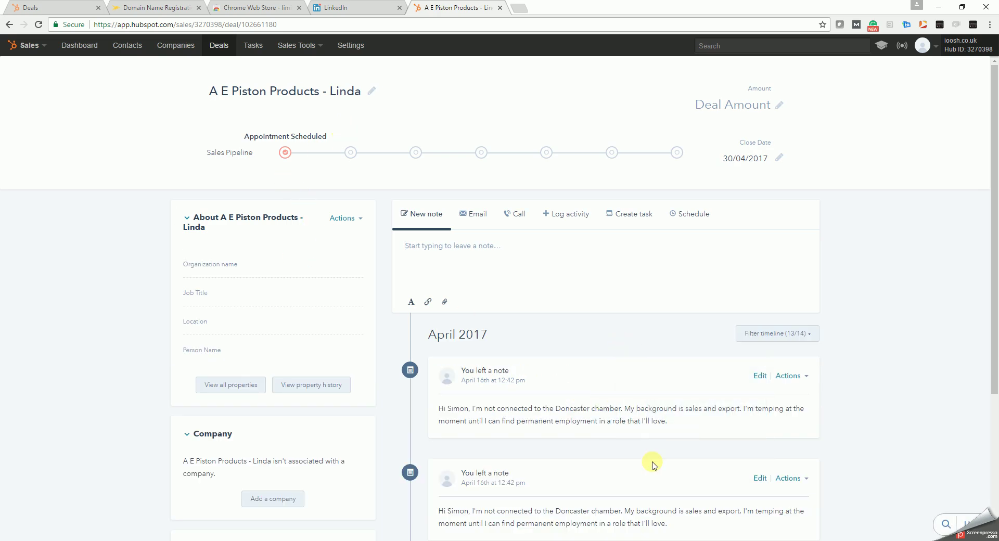